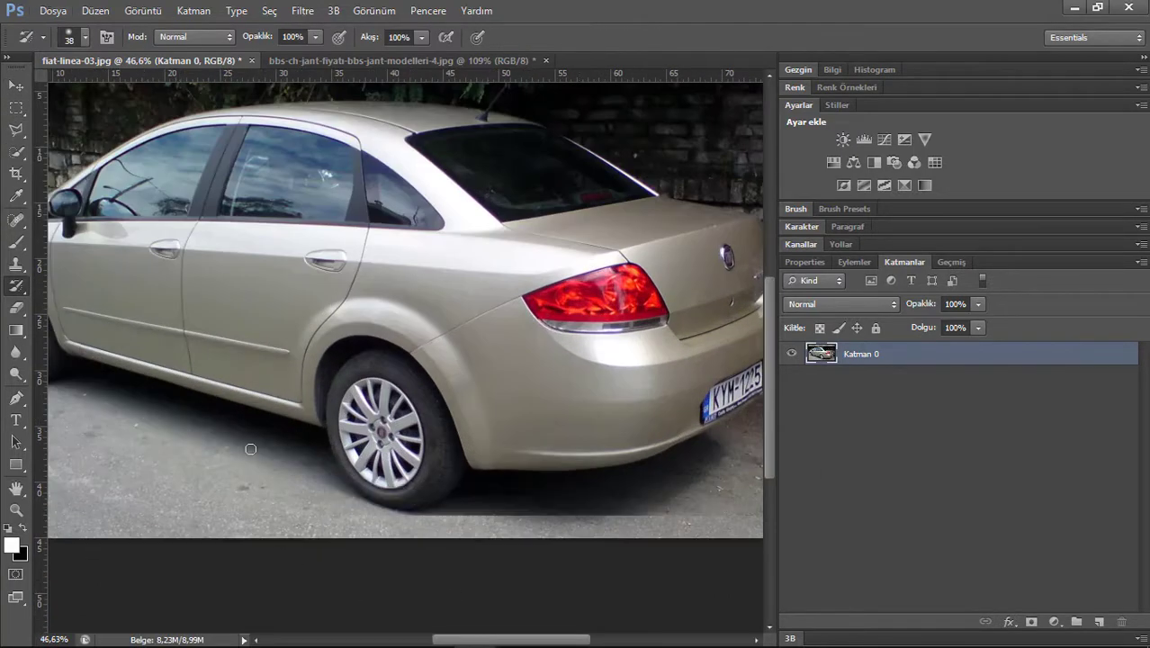
History Brush the ghosted rear tire edge, shadow and spokes back to sharp.
{"action": "scroll", "coordinate": [330, 370], "scroll_direction": "up", "scroll_amount": 5}
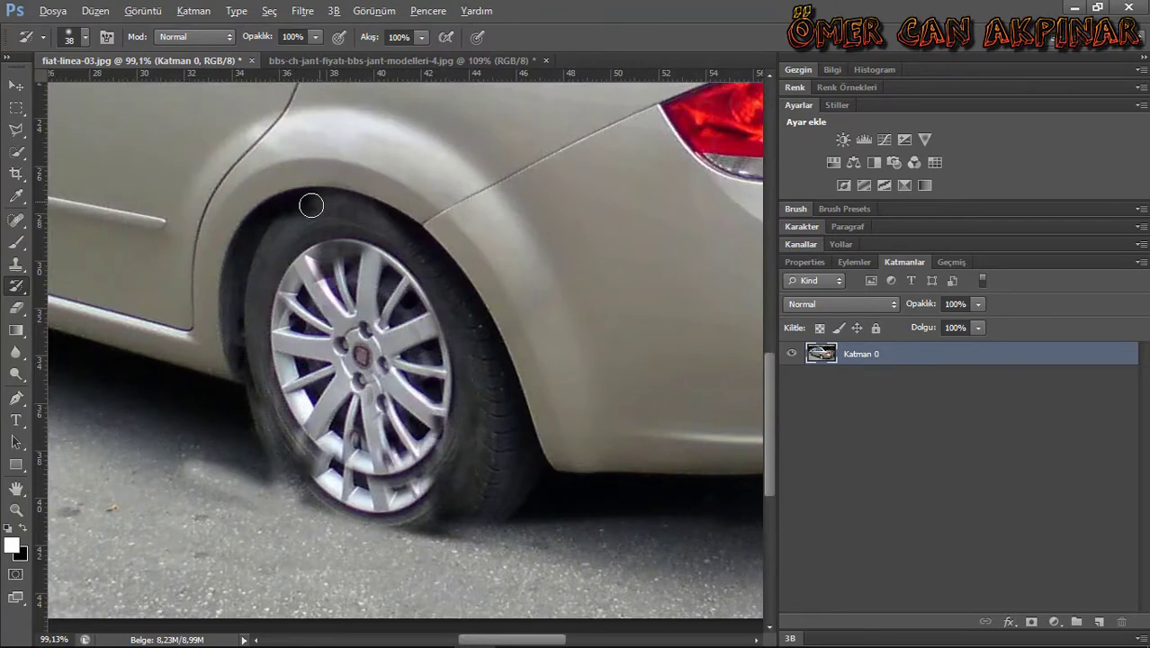
{"action": "mouse_move", "coordinate": [344, 233]}
{"action": "left_mouse_down"}
{"action": "mouse_move", "coordinate": [442, 264]}
{"action": "mouse_move", "coordinate": [461, 456]}
{"action": "mouse_move", "coordinate": [341, 475]}
{"action": "mouse_move", "coordinate": [412, 508]}
{"action": "left_mouse_up"}
{"action": "mouse_move", "coordinate": [402, 328]}
{"action": "left_mouse_down"}
{"action": "mouse_move", "coordinate": [613, 516]}
{"action": "mouse_move", "coordinate": [307, 308]}
{"action": "left_mouse_up"}
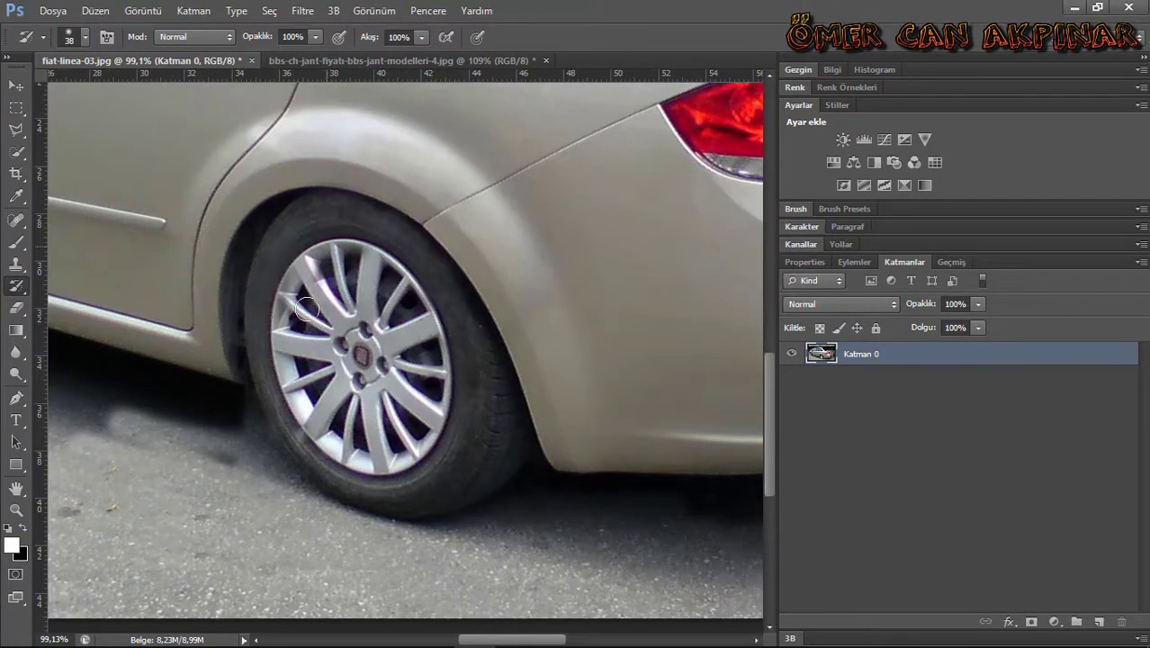
{"action": "scroll", "coordinate": [78, 385], "scroll_direction": "down", "scroll_amount": 2}
Zoom to the front wheel and step back and forward through the edit history.
{"action": "scroll", "coordinate": [180, 414], "scroll_direction": "down", "scroll_amount": 3}
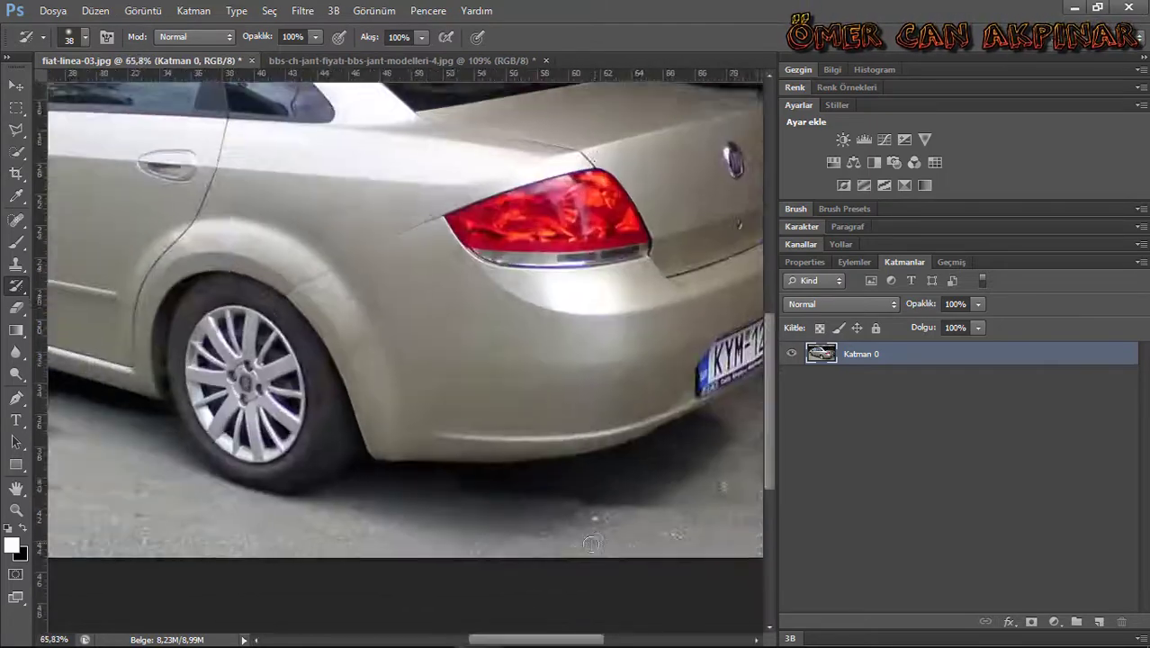
{"action": "scroll", "coordinate": [320, 441], "scroll_direction": "up", "scroll_amount": 2}
{"action": "scroll", "coordinate": [108, 396], "scroll_direction": "down", "scroll_amount": 4}
{"action": "scroll", "coordinate": [153, 396], "scroll_direction": "up", "scroll_amount": 5}
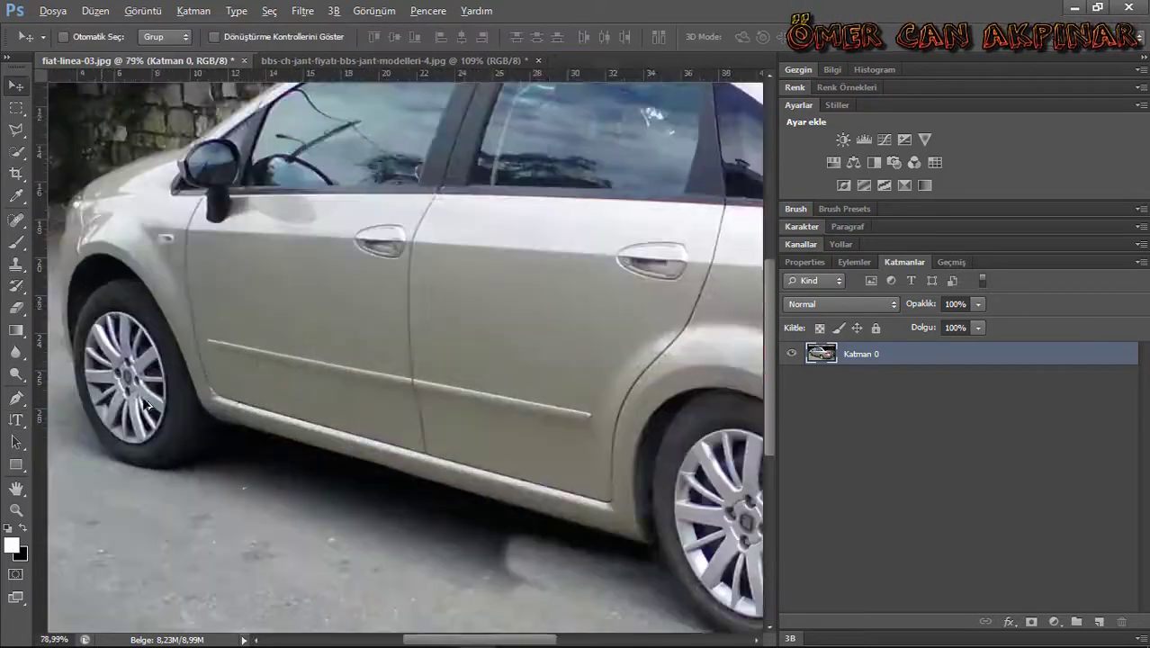
{"action": "scroll", "coordinate": [157, 396], "scroll_direction": "up", "scroll_amount": 3}
{"action": "scroll", "coordinate": [158, 397], "scroll_direction": "up", "scroll_amount": 1}
{"action": "key", "text": "ctrl+alt+z"}
{"action": "key", "text": "ctrl+alt+z"}
{"action": "key", "text": "ctrl+alt+z"}
{"action": "key", "text": "ctrl+alt+z"}
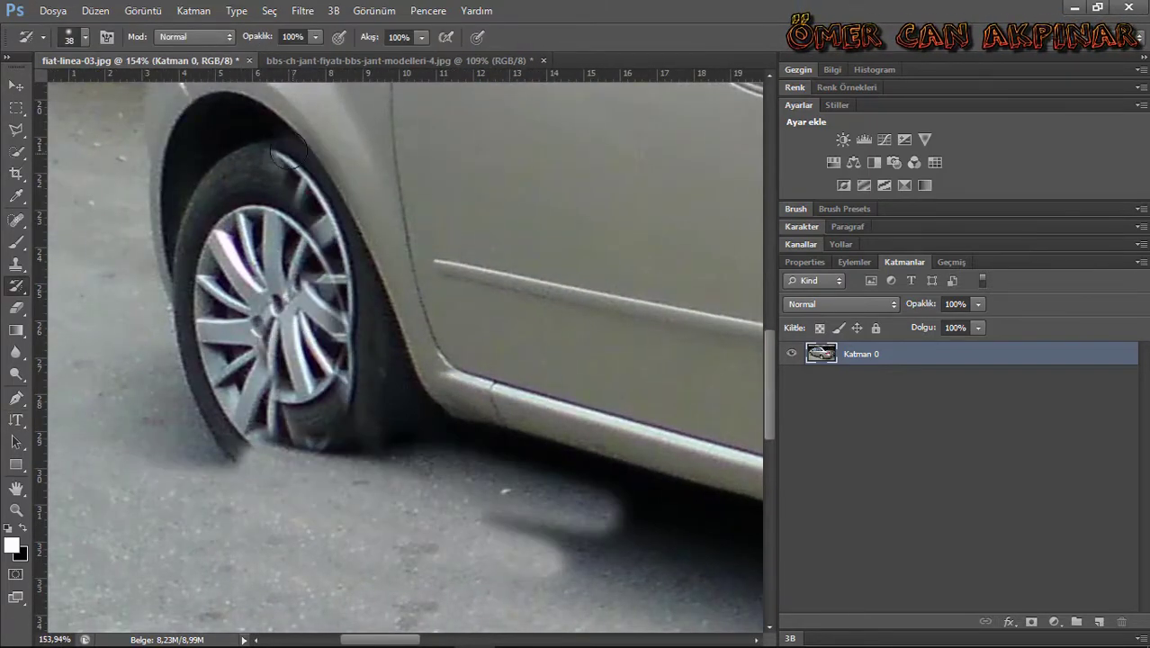
{"action": "key", "text": "ctrl+alt+z"}
{"action": "key", "text": "ctrl+alt+z"}
{"action": "key", "text": "ctrl+alt+z"}
{"action": "key", "text": "ctrl+alt+z"}
{"action": "key", "text": "ctrl+alt+z"}
{"action": "key", "text": "ctrl+alt+z"}
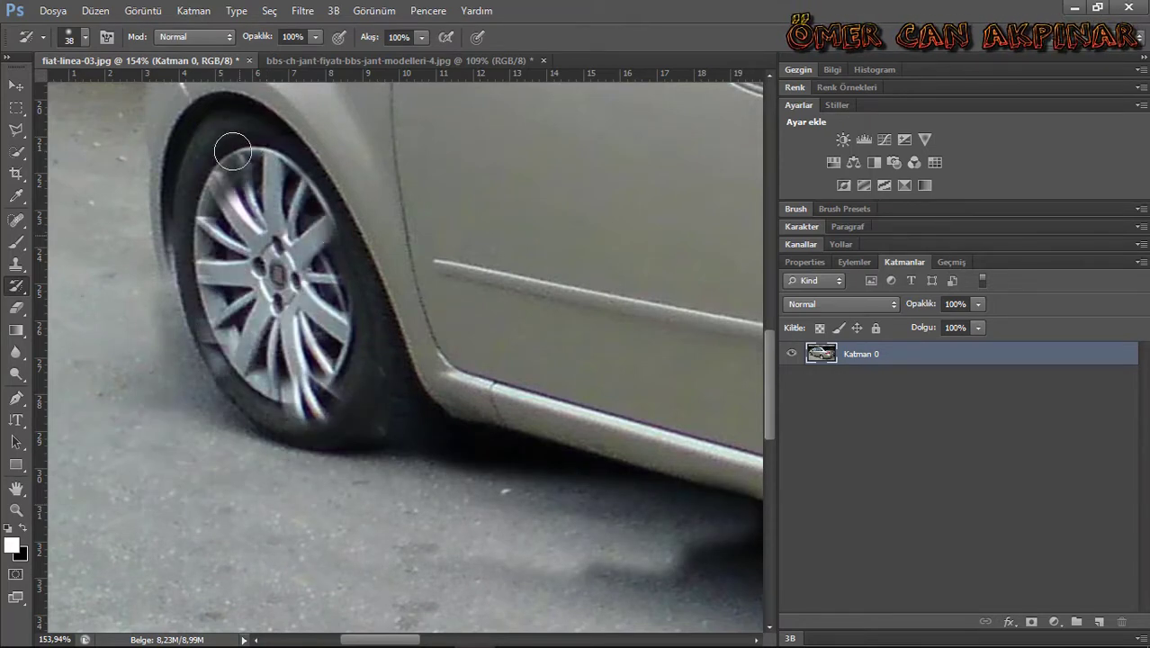
{"action": "key", "text": "ctrl+alt+z"}
{"action": "key", "text": "ctrl+alt+z"}
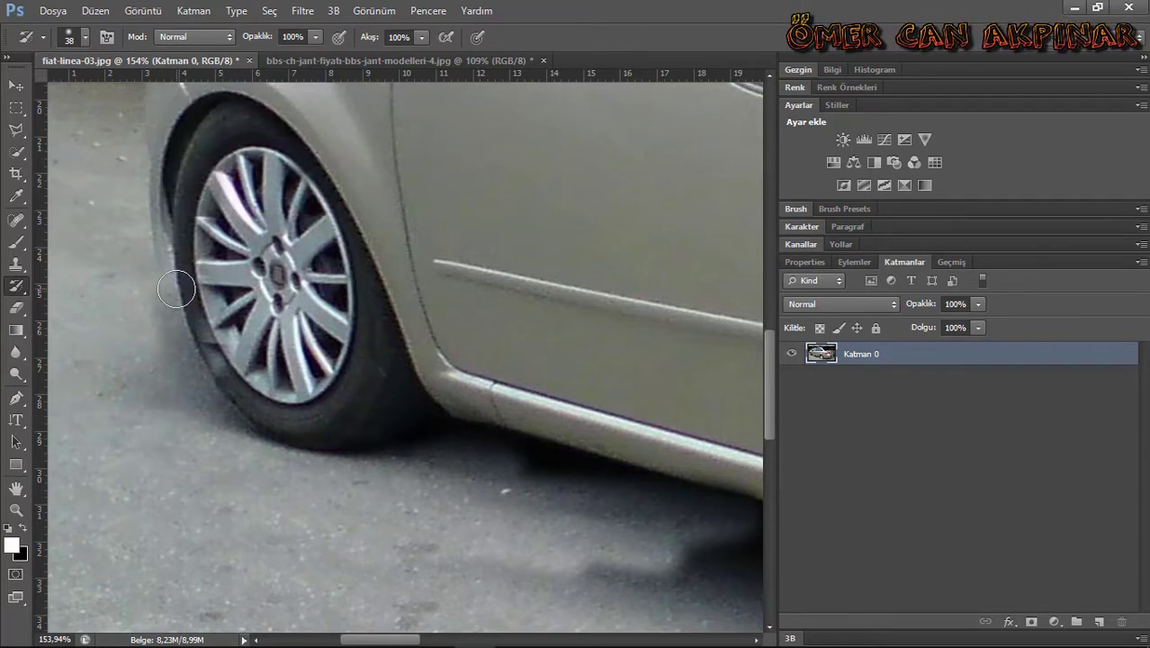
{"action": "scroll", "coordinate": [179, 293], "scroll_direction": "down", "scroll_amount": 2}
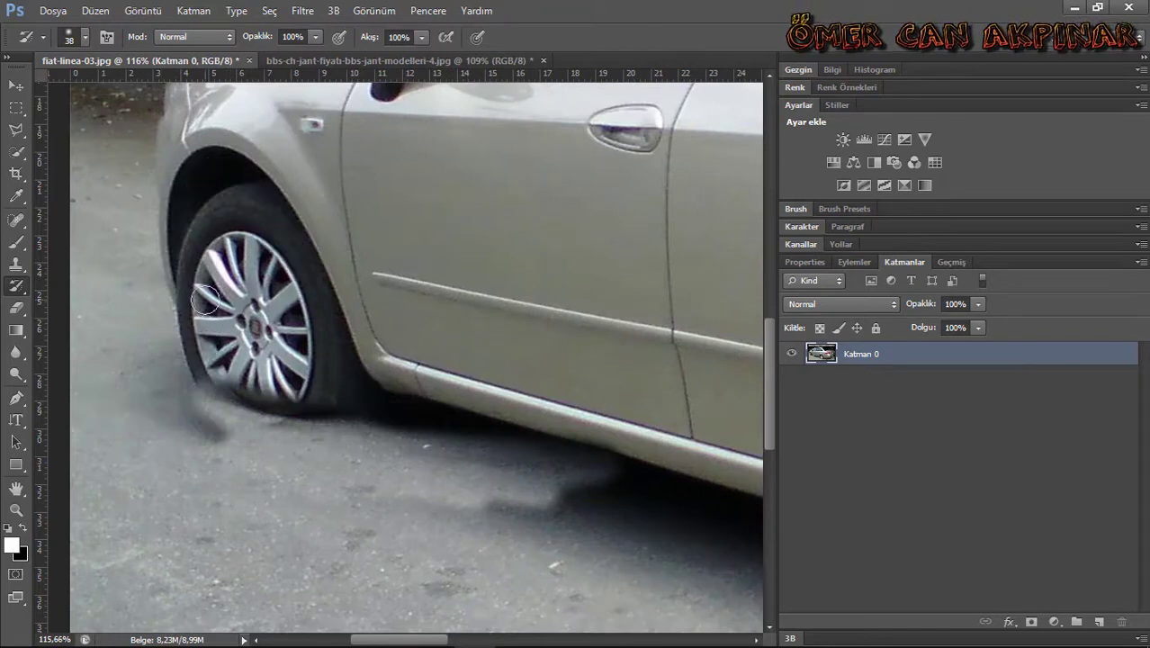
{"action": "key", "text": "ctrl+shift+z"}
{"action": "key", "text": "ctrl+shift+z"}
{"action": "key", "text": "ctrl+shift+z"}
History Brush the front wheel back to its original round shape, then inspect it.
{"action": "mouse_move", "coordinate": [238, 372]}
{"action": "left_mouse_down"}
{"action": "mouse_move", "coordinate": [257, 405]}
{"action": "mouse_move", "coordinate": [328, 362]}
{"action": "mouse_move", "coordinate": [216, 225]}
{"action": "mouse_move", "coordinate": [168, 421]}
{"action": "left_mouse_up"}
{"action": "scroll", "coordinate": [168, 421], "scroll_direction": "down", "scroll_amount": 3}
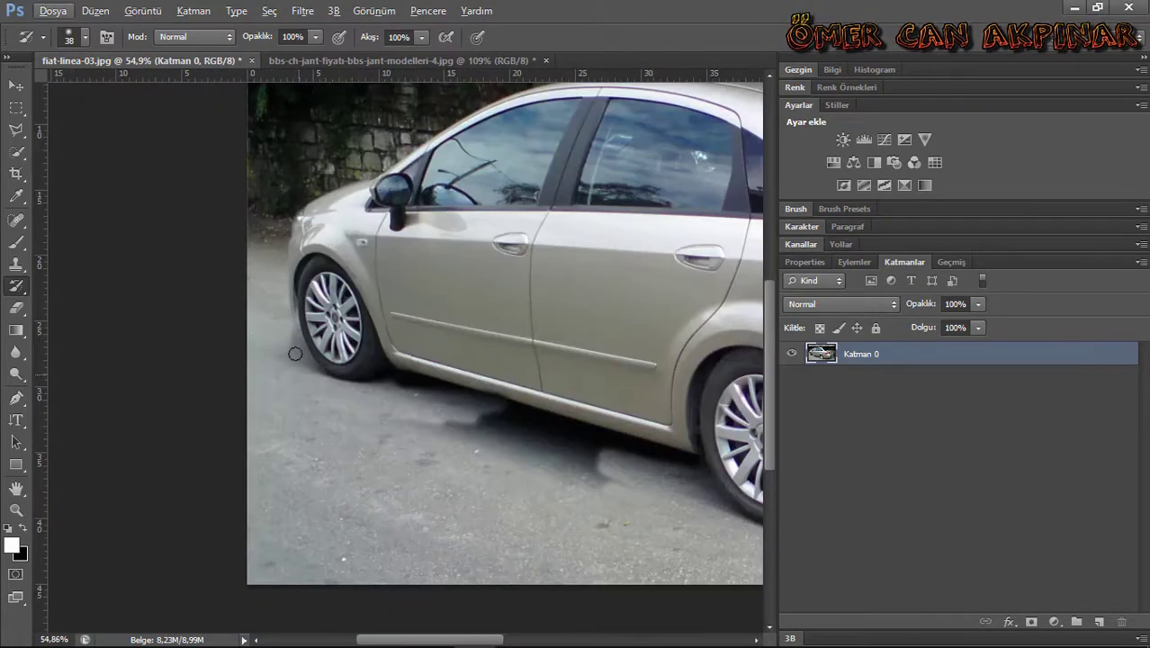
{"action": "scroll", "coordinate": [408, 399], "scroll_direction": "up", "scroll_amount": 5}
{"action": "scroll", "coordinate": [308, 296], "scroll_direction": "down", "scroll_amount": 3}
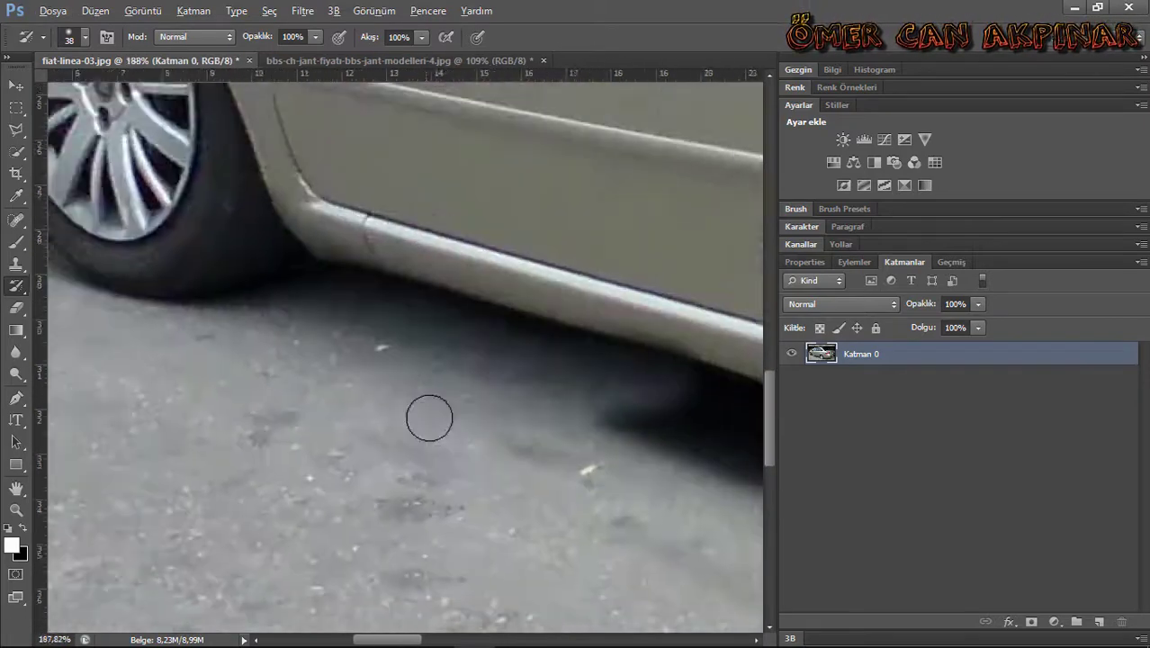
{"action": "scroll", "coordinate": [428, 413], "scroll_direction": "down", "scroll_amount": 1}
{"action": "scroll", "coordinate": [532, 526], "scroll_direction": "up", "scroll_amount": 2}
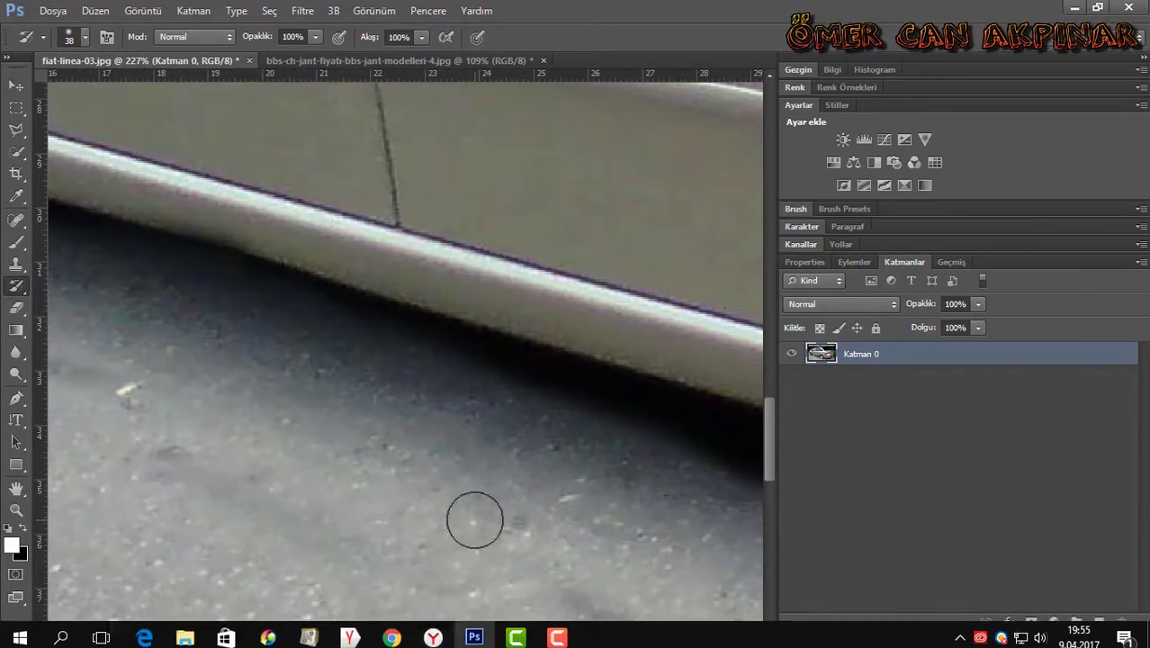
{"action": "scroll", "coordinate": [443, 639], "scroll_direction": "down", "scroll_amount": 1}
{"action": "scroll", "coordinate": [146, 314], "scroll_direction": "right", "scroll_amount": 2}
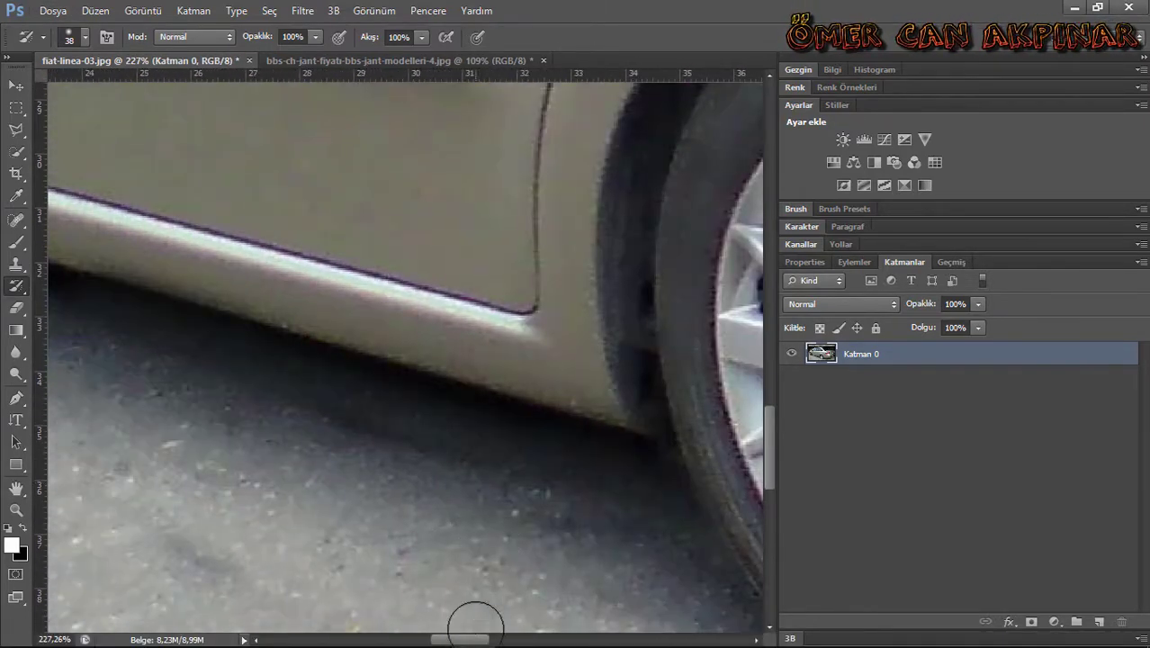
{"action": "scroll", "coordinate": [156, 257], "scroll_direction": "left", "scroll_amount": 2}
{"action": "scroll", "coordinate": [659, 475], "scroll_direction": "down", "scroll_amount": 5}
{"action": "scroll", "coordinate": [660, 475], "scroll_direction": "down", "scroll_amount": 3}
Apply the crop and drag the selected BBS wheel into the car photo.
{"action": "scroll", "coordinate": [666, 128], "scroll_direction": "up", "scroll_amount": 1}
{"action": "key", "text": "c"}
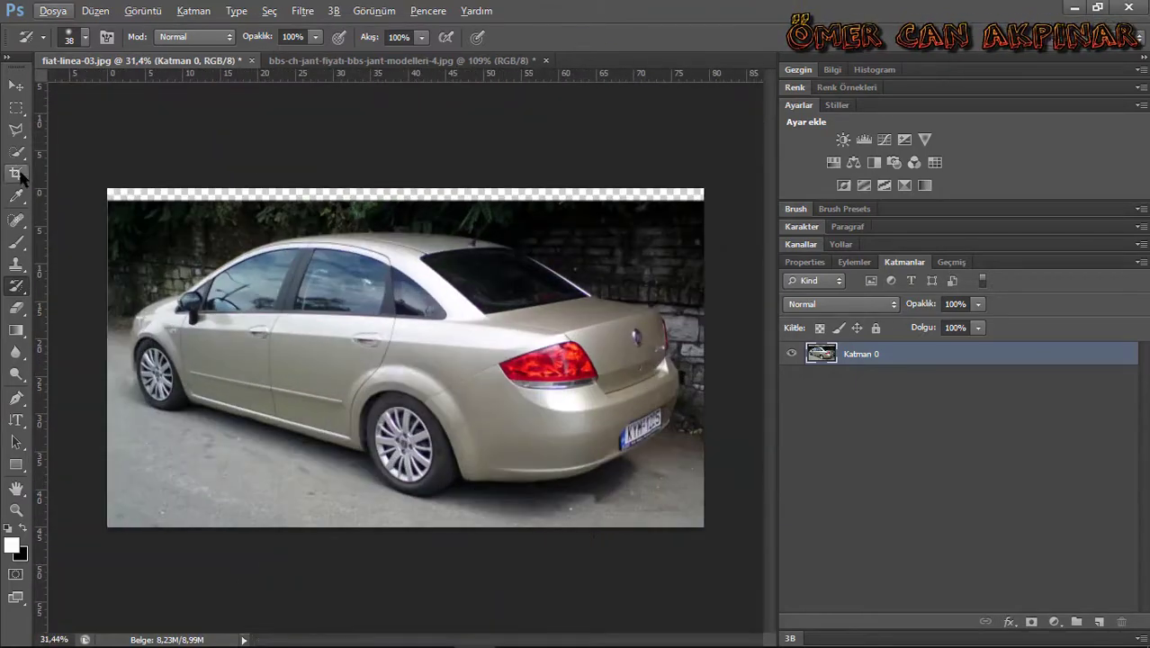
{"action": "key", "text": "Return"}
{"action": "key", "text": "v"}
{"action": "left_click", "coordinate": [360, 60]}
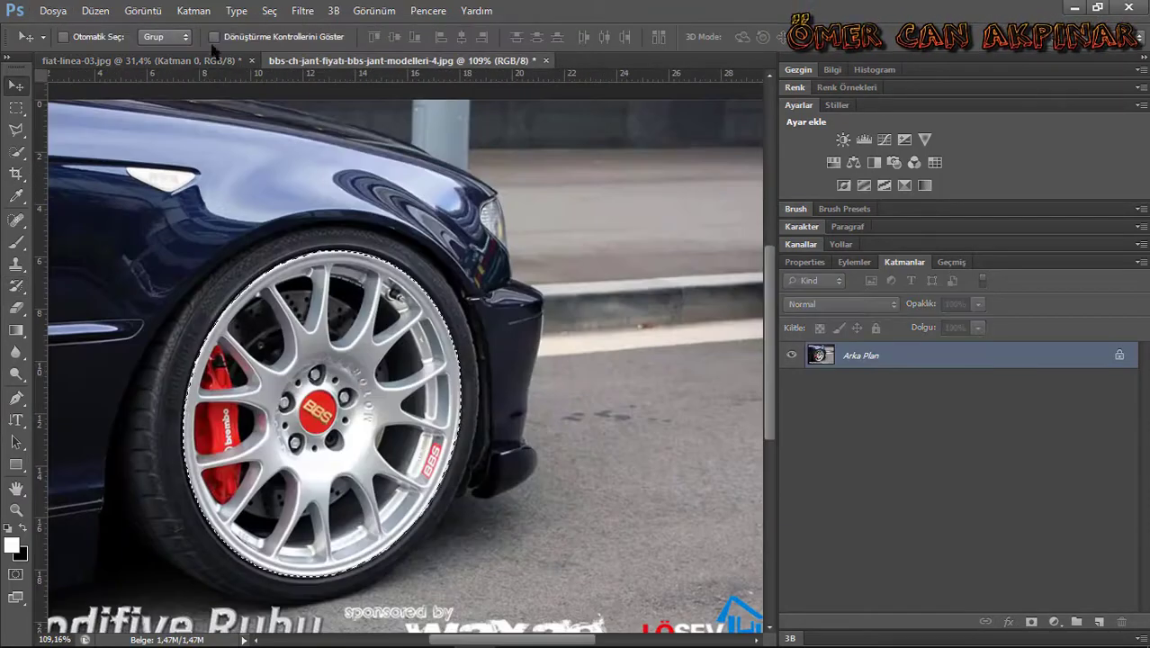
{"action": "left_click_drag", "start_coordinate": [353, 360], "coordinate": [430, 385]}
Scale and reshape the BBS wheel to fit over the rear wheel.
{"action": "key", "text": "ctrl+t"}
{"action": "scroll", "coordinate": [430, 385], "scroll_direction": "up", "scroll_amount": 2}
{"action": "left_click_drag", "start_coordinate": [487, 254], "coordinate": [270, 236]}
{"action": "scroll", "coordinate": [307, 322], "scroll_direction": "up", "scroll_amount": 2}
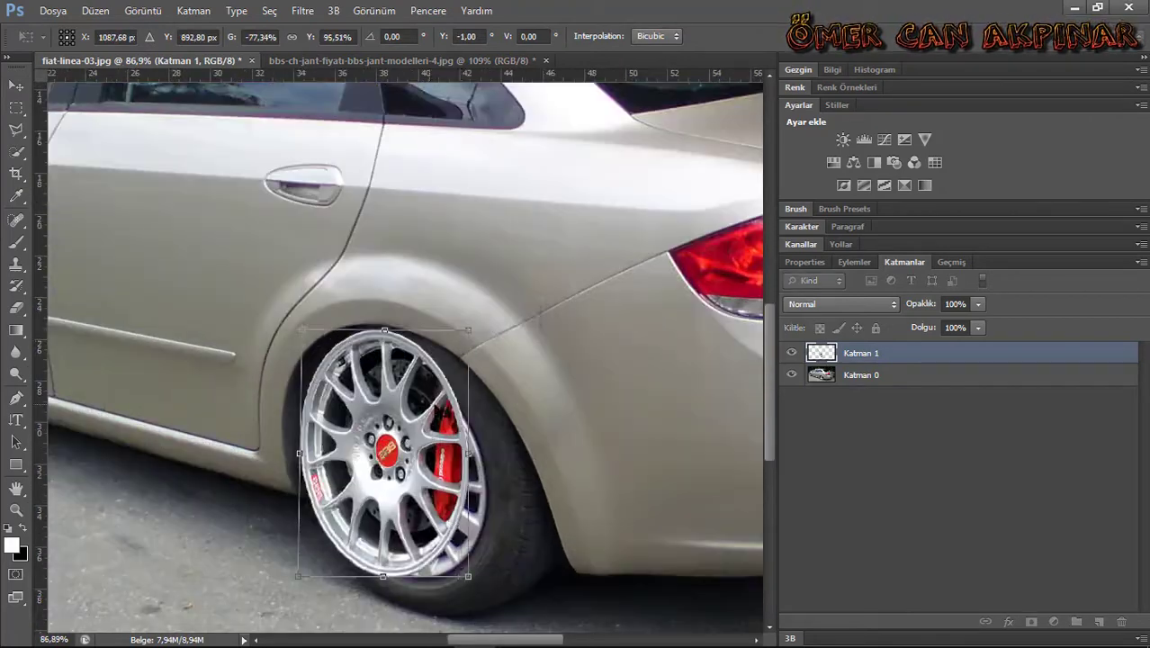
{"action": "left_click_drag", "start_coordinate": [396, 450], "coordinate": [441, 410]}
{"action": "left_click_drag", "start_coordinate": [462, 368], "coordinate": [505, 348]}
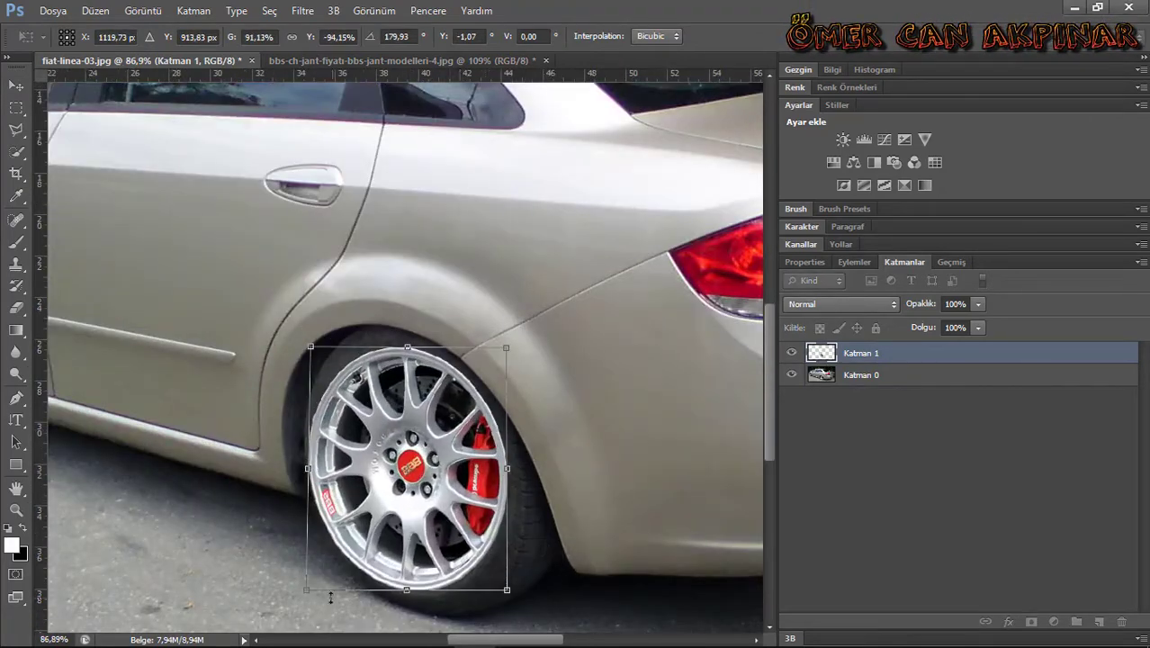
{"action": "left_click_drag", "start_coordinate": [325, 564], "coordinate": [321, 577]}
{"action": "left_click_drag", "start_coordinate": [505, 347], "coordinate": [497, 364]}
{"action": "left_click_drag", "start_coordinate": [310, 348], "coordinate": [321, 357]}
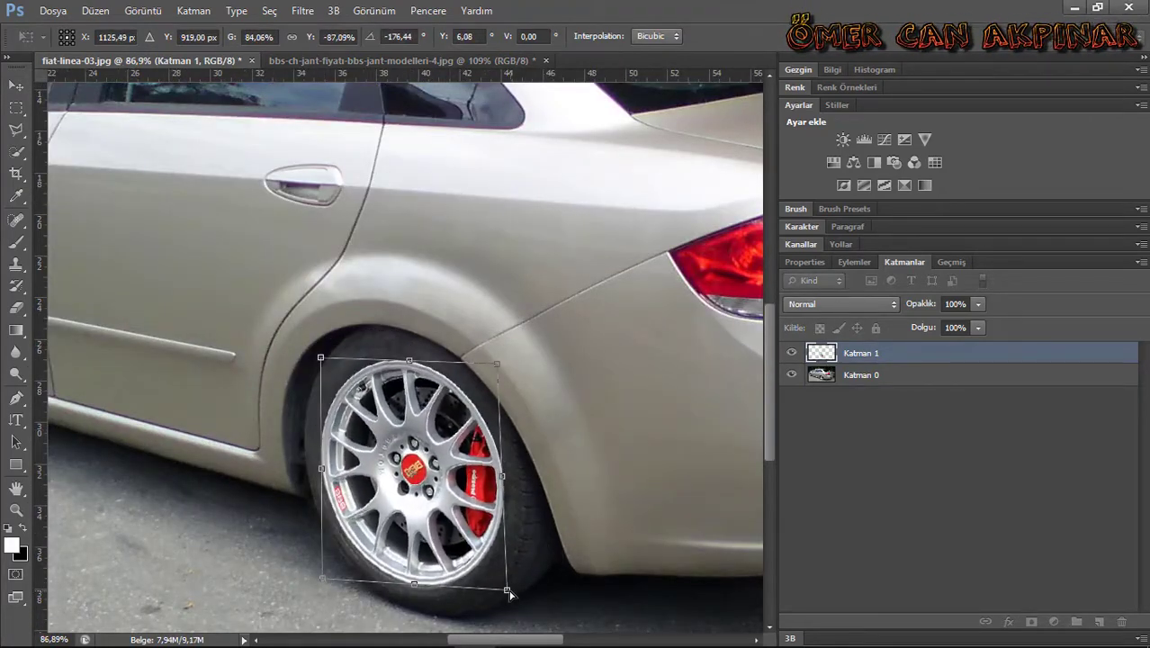
{"action": "left_click_drag", "start_coordinate": [506, 589], "coordinate": [503, 585]}
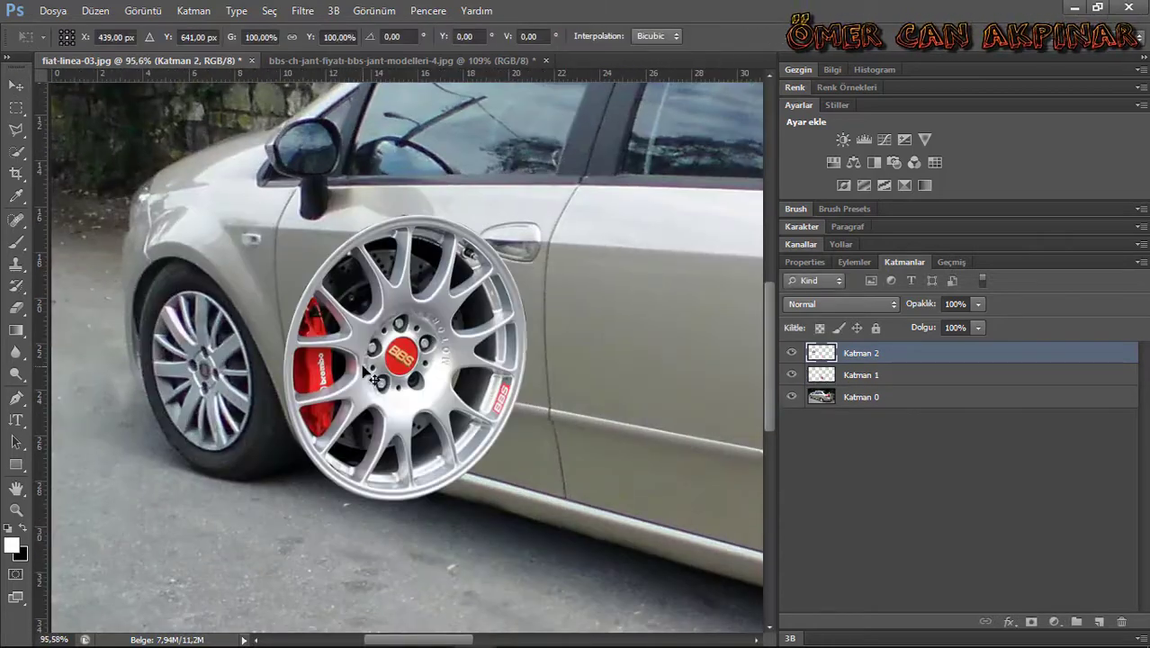
Scale and tilt the copied BBS wheel to fit over the front wheel.
{"action": "scroll", "coordinate": [257, 278], "scroll_direction": "up", "scroll_amount": 3}
{"action": "left_click_drag", "start_coordinate": [193, 277], "coordinate": [285, 256]}
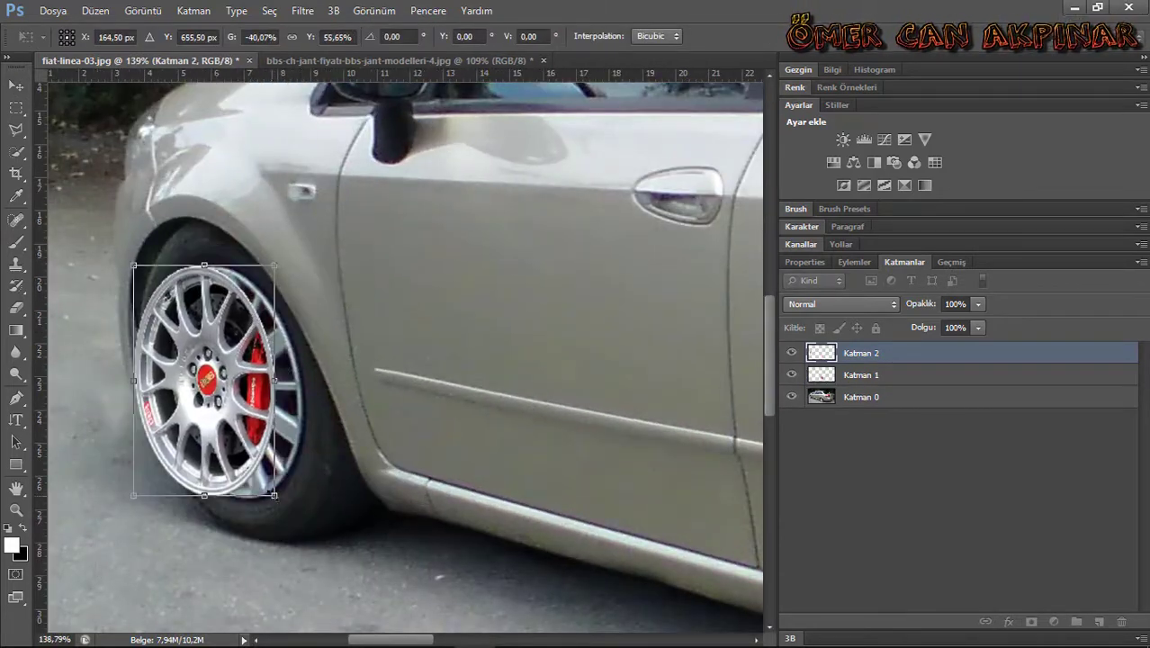
{"action": "left_click_drag", "start_coordinate": [285, 484], "coordinate": [296, 500]}
{"action": "left_click_drag", "start_coordinate": [286, 255], "coordinate": [300, 248]}
{"action": "left_click_drag", "start_coordinate": [142, 500], "coordinate": [147, 507]}
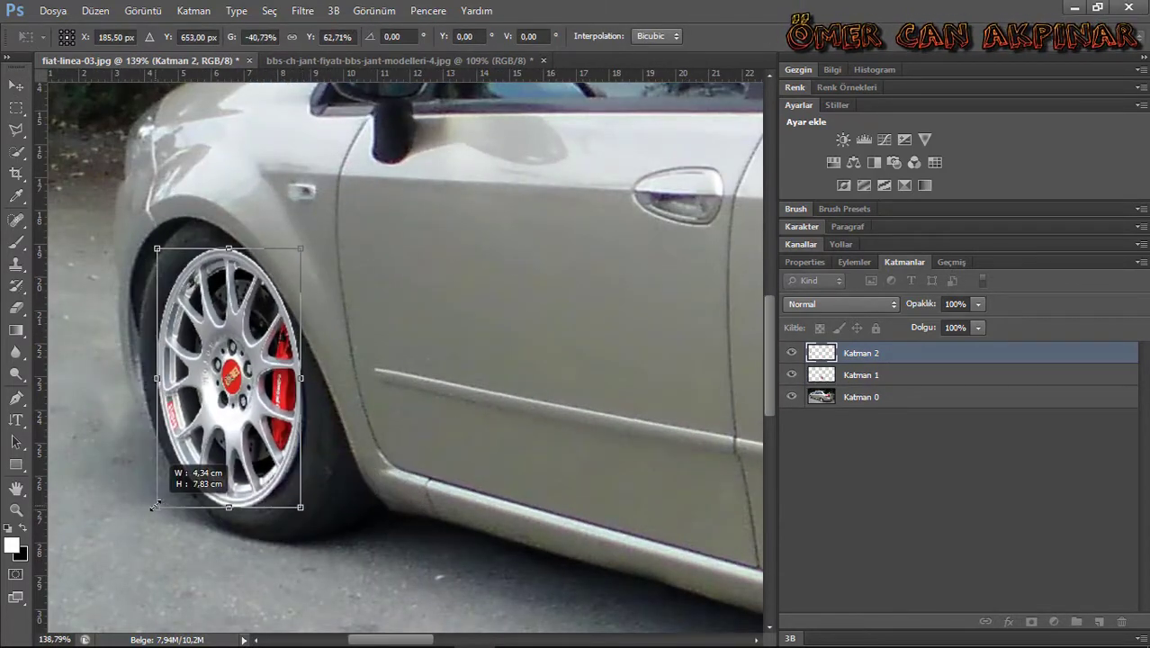
{"action": "left_click_drag", "start_coordinate": [249, 524], "coordinate": [249, 516]}
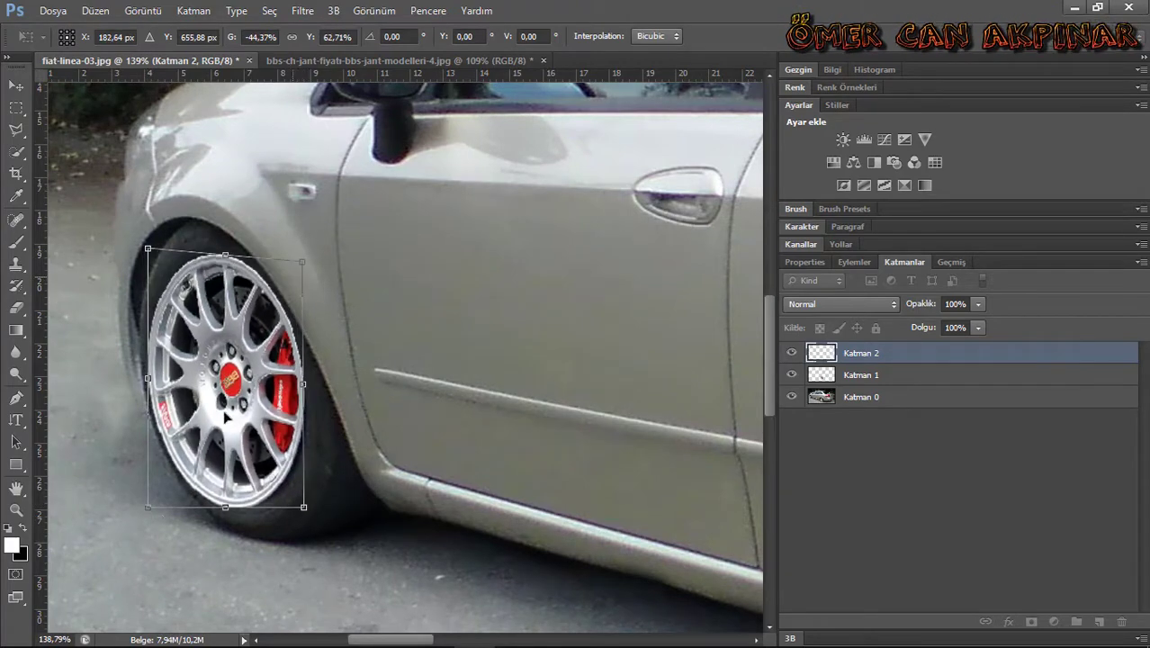
{"action": "left_click_drag", "start_coordinate": [135, 253], "coordinate": [146, 237]}
{"action": "left_click_drag", "start_coordinate": [303, 506], "coordinate": [317, 477]}
Commit the front wheel transform and start a Pen path along the bumper's lower edge.
{"action": "key", "text": "Return"}
{"action": "key", "text": "ctrl+0"}
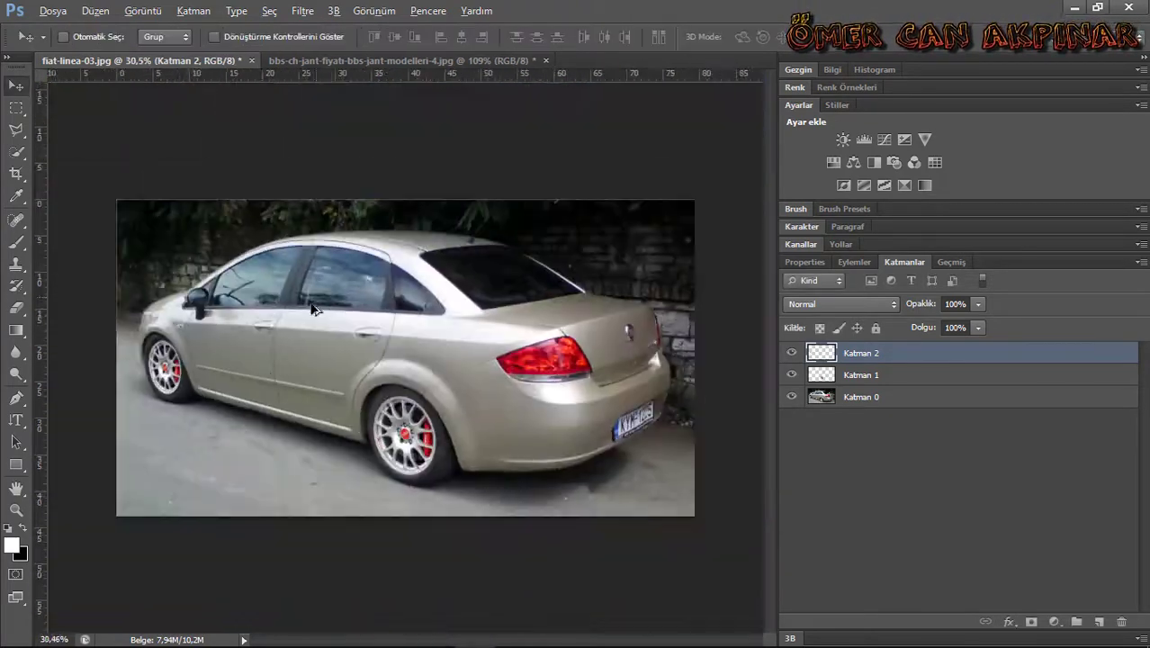
{"action": "scroll", "coordinate": [409, 457], "scroll_direction": "up", "scroll_amount": 1}
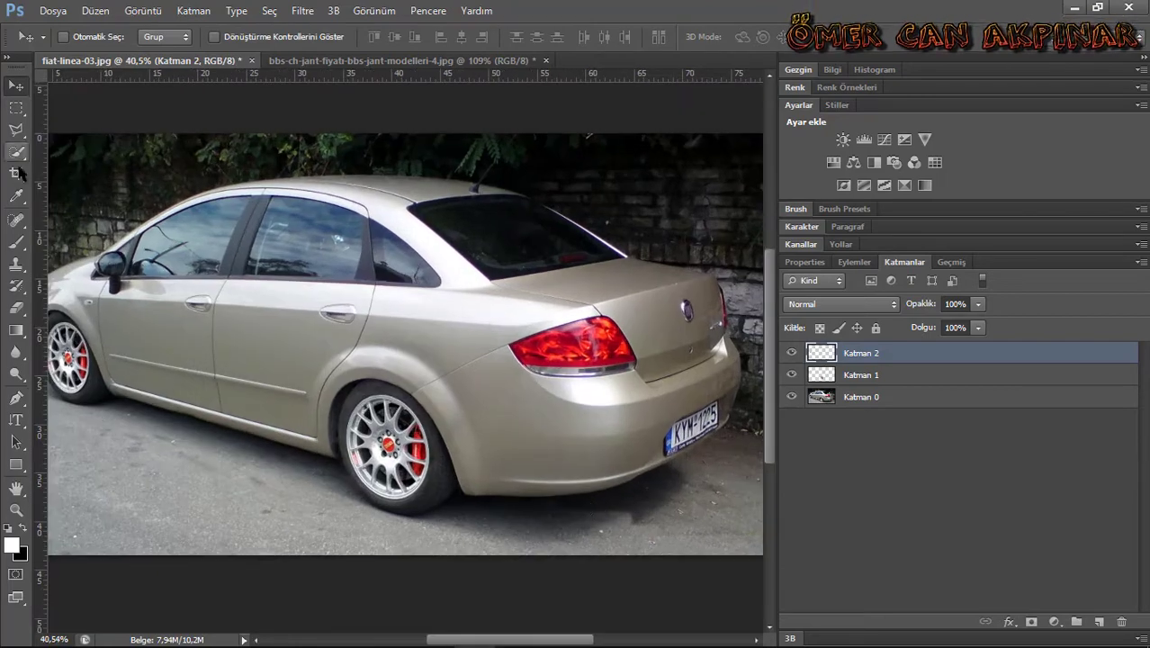
{"action": "key", "text": "p"}
{"action": "scroll", "coordinate": [598, 500], "scroll_direction": "up", "scroll_amount": 7}
{"action": "left_click", "coordinate": [325, 426]}
{"action": "left_click", "coordinate": [340, 472]}
{"action": "left_click_drag", "start_coordinate": [358, 495], "coordinate": [364, 495]}
Pan along the bumper and add points up toward the licence plate corner.
{"action": "scroll", "coordinate": [364, 495], "scroll_direction": "up", "scroll_amount": 7}
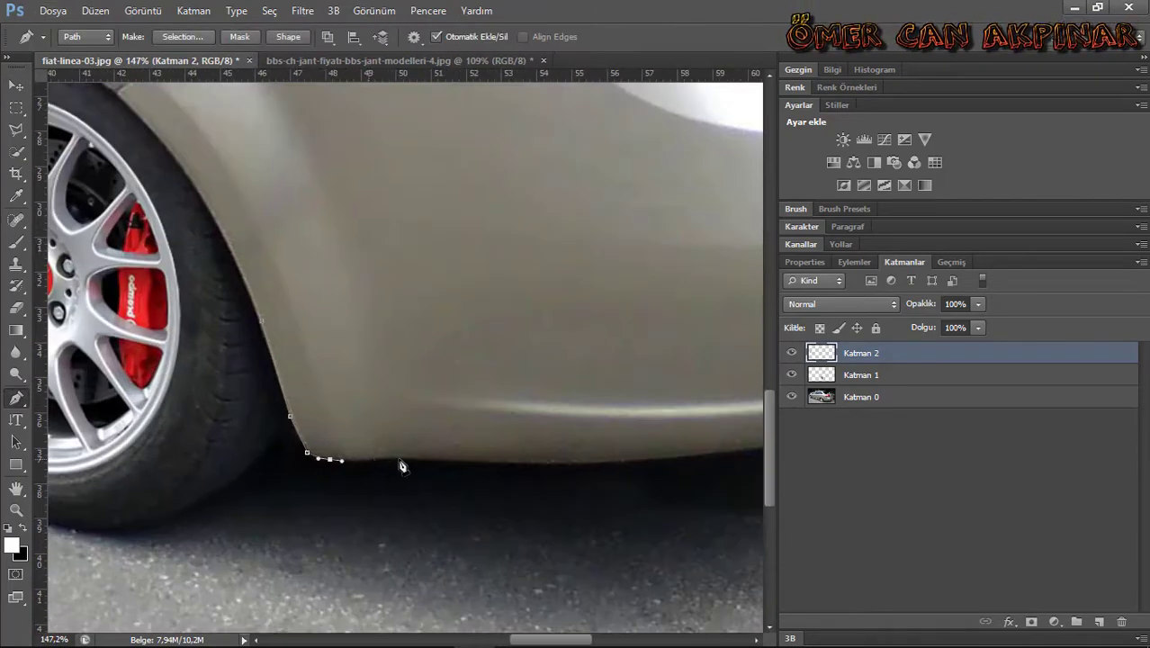
{"action": "scroll", "coordinate": [526, 473], "scroll_direction": "right", "scroll_amount": 5}
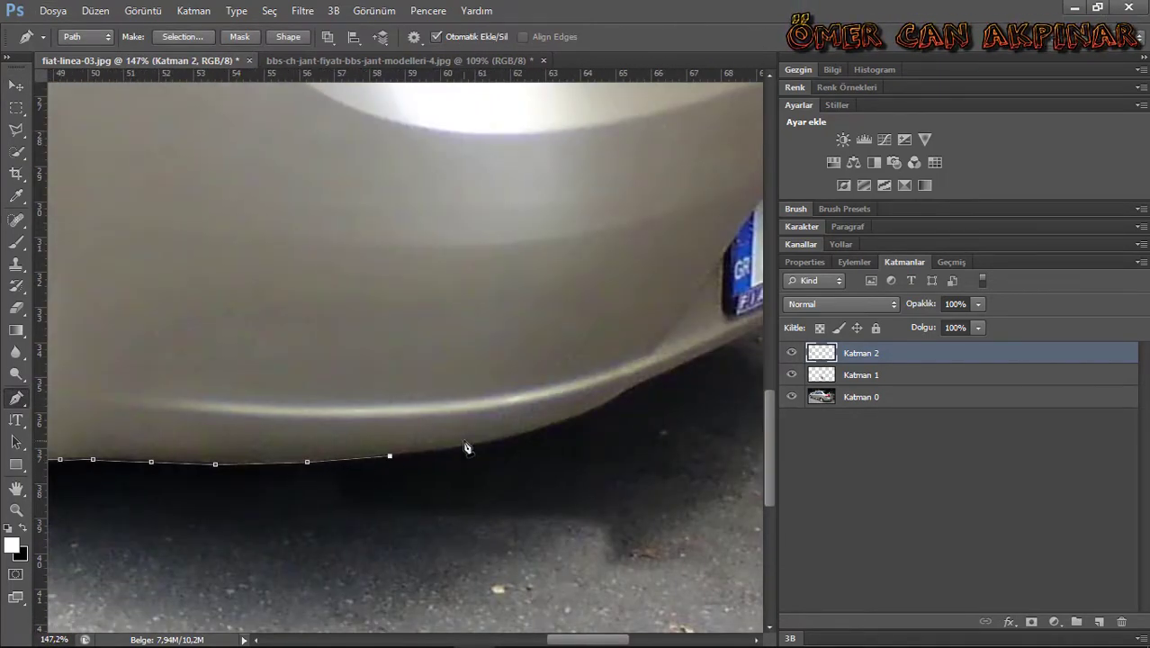
{"action": "scroll", "coordinate": [601, 639], "scroll_direction": "right", "scroll_amount": 4}
{"action": "key", "text": "ctrl+z"}
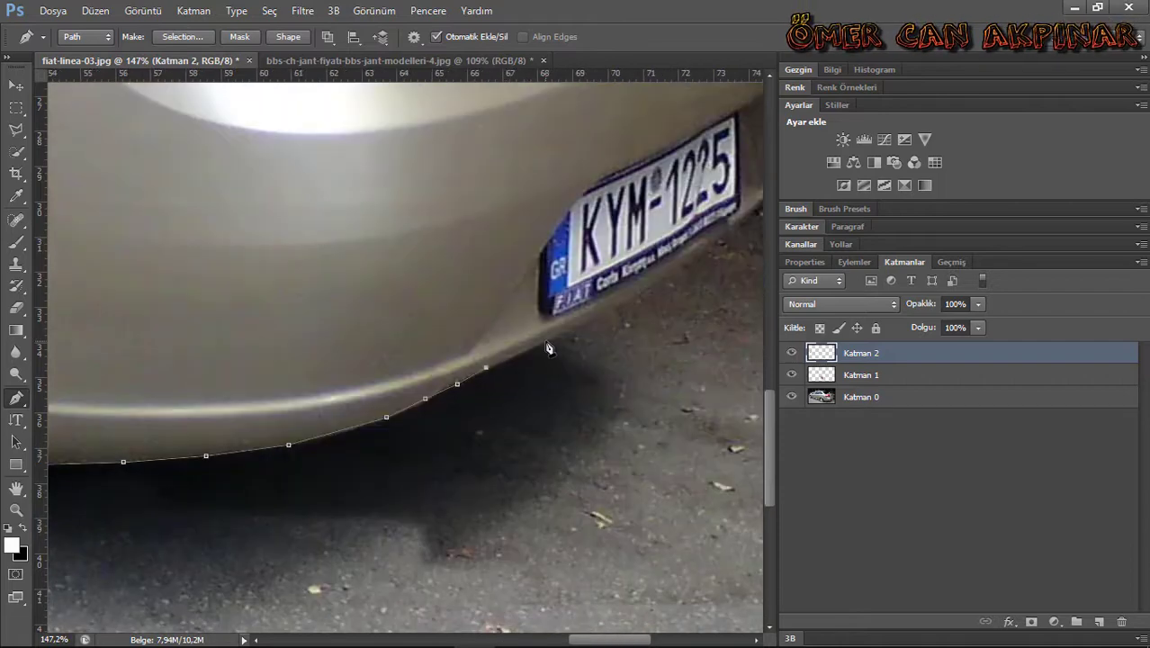
{"action": "scroll", "coordinate": [522, 502], "scroll_direction": "right", "scroll_amount": 6}
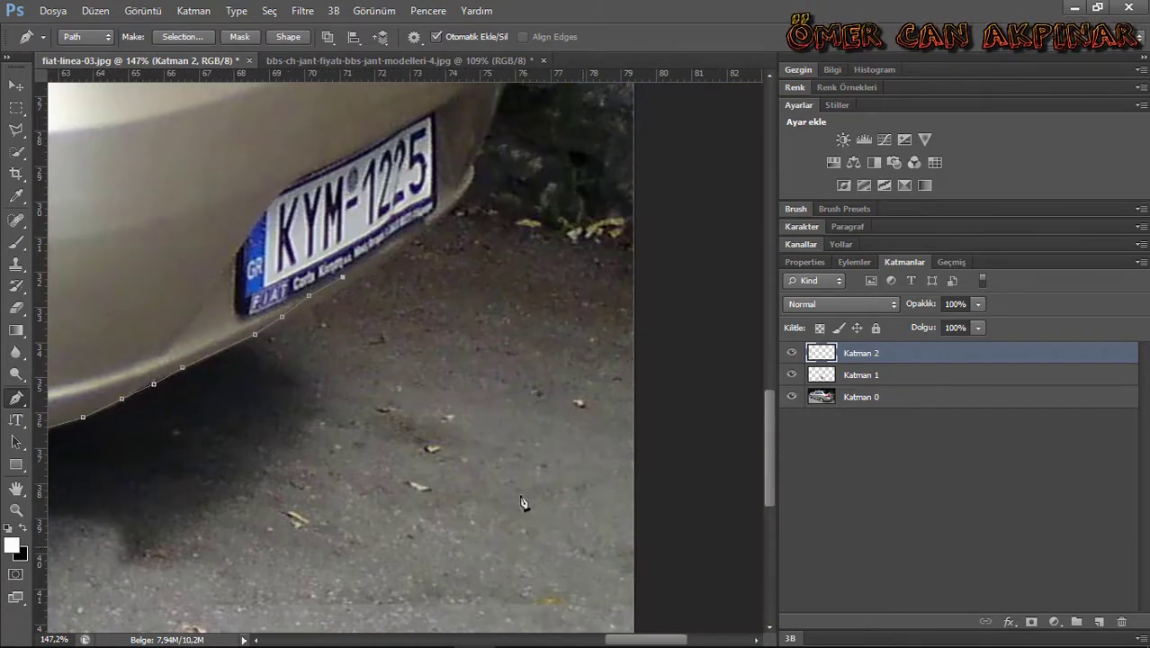
{"action": "left_click", "coordinate": [422, 232]}
{"action": "left_click", "coordinate": [457, 200]}
Review the bumper outline and convert the path to a selection.
{"action": "scroll", "coordinate": [479, 214], "scroll_direction": "up", "scroll_amount": 2}
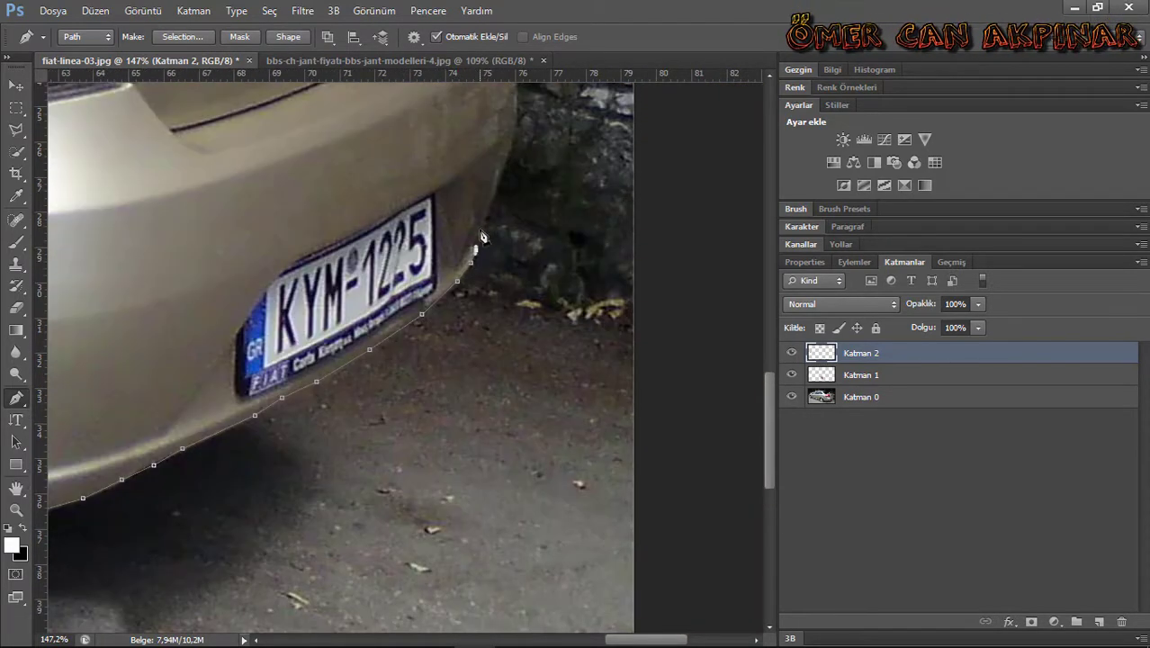
{"action": "scroll", "coordinate": [515, 127], "scroll_direction": "down", "scroll_amount": 3}
{"action": "scroll", "coordinate": [516, 127], "scroll_direction": "down", "scroll_amount": 3}
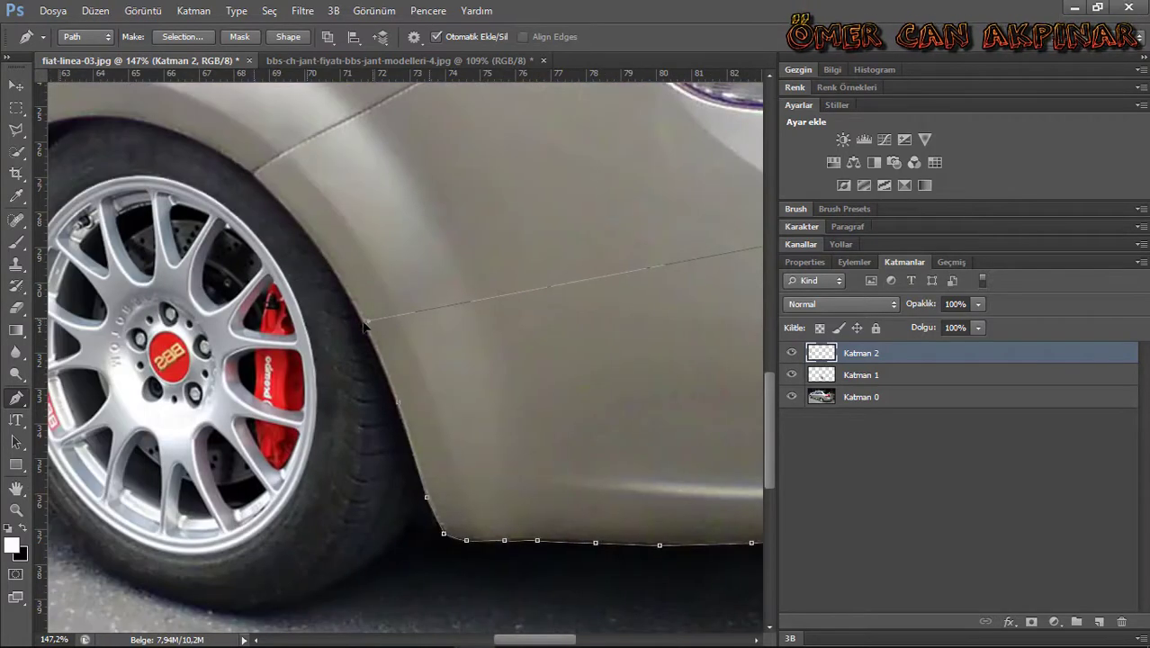
{"action": "scroll", "coordinate": [731, 482], "scroll_direction": "down", "scroll_amount": 3}
{"action": "scroll", "coordinate": [730, 482], "scroll_direction": "down", "scroll_amount": 3}
{"action": "scroll", "coordinate": [546, 450], "scroll_direction": "up", "scroll_amount": 5}
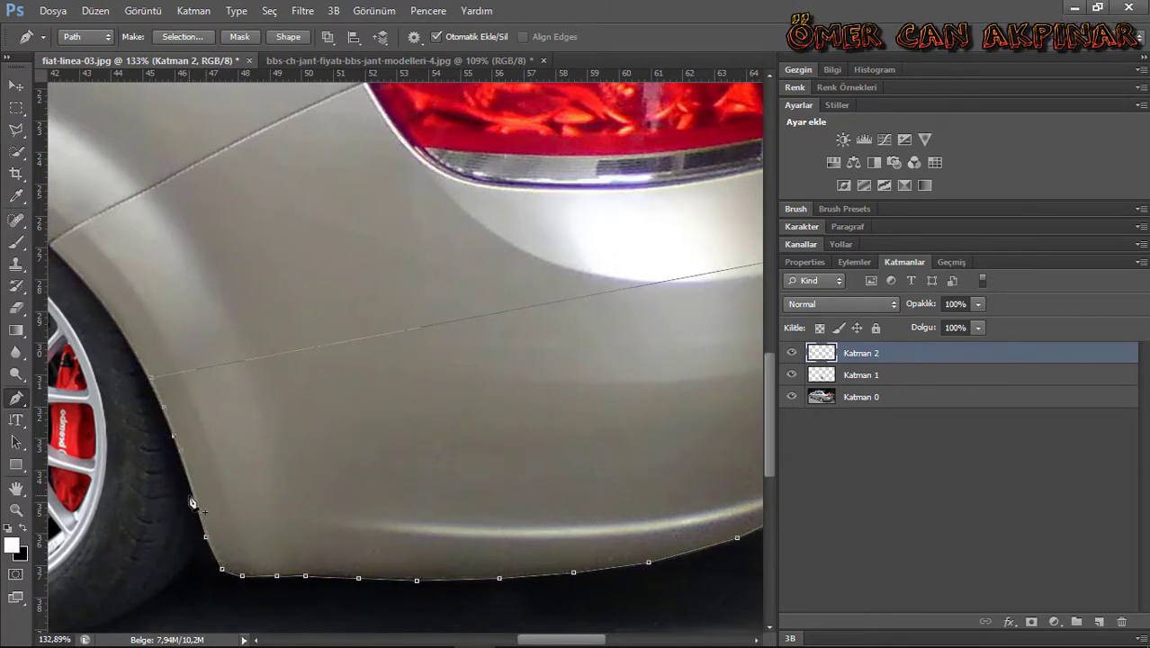
{"action": "scroll", "coordinate": [225, 576], "scroll_direction": "down", "scroll_amount": 2}
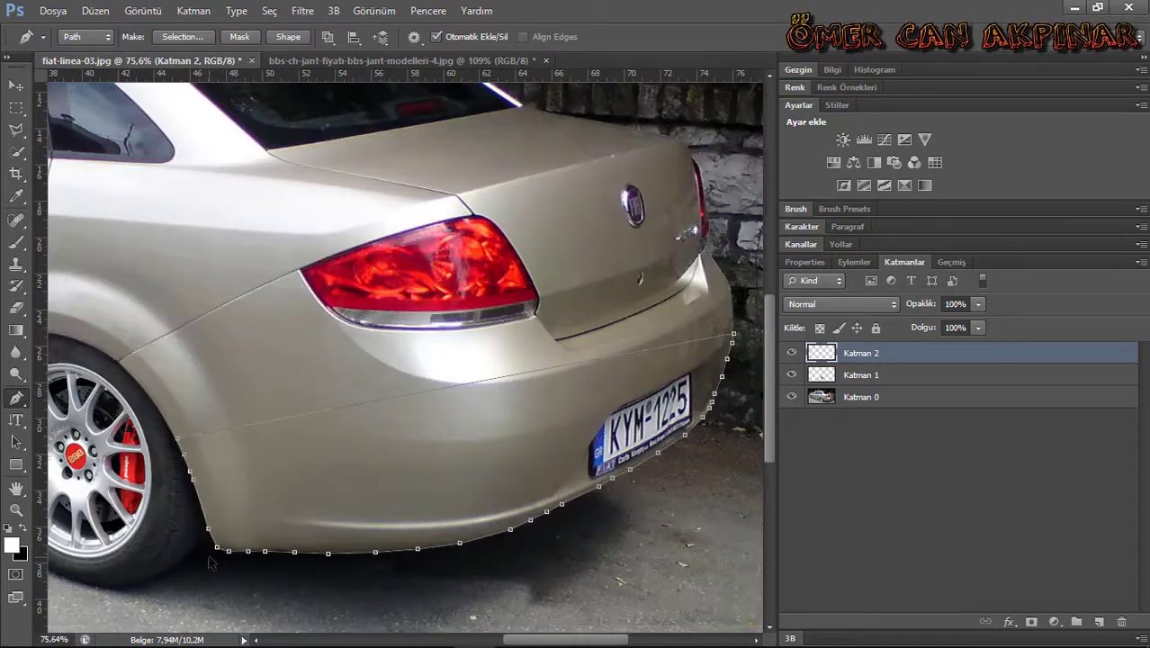
{"action": "scroll", "coordinate": [209, 563], "scroll_direction": "up", "scroll_amount": 3}
{"action": "scroll", "coordinate": [198, 450], "scroll_direction": "down", "scroll_amount": 3}
{"action": "scroll", "coordinate": [724, 481], "scroll_direction": "down", "scroll_amount": 2}
{"action": "scroll", "coordinate": [658, 502], "scroll_direction": "up", "scroll_amount": 1}
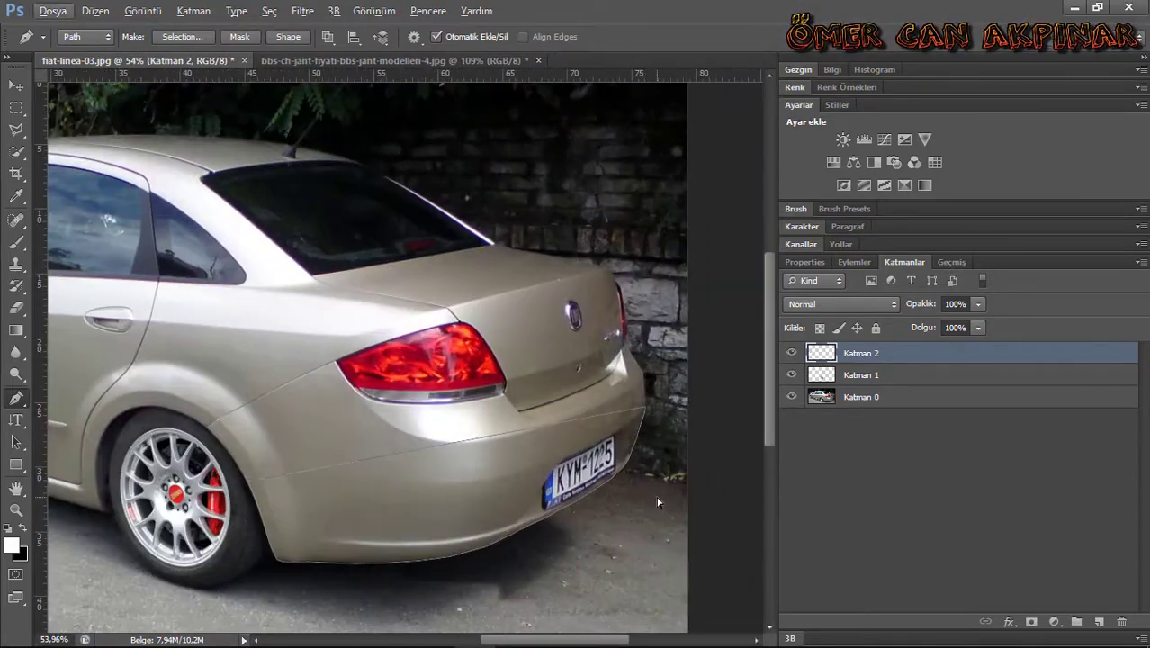
{"action": "key", "text": "ctrl+Return"}
Target Katman 0 and stretch the rear bumper selection downward with Free Transform.
{"action": "key", "text": "ctrl+t"}
{"action": "left_click", "coordinate": [560, 239]}
{"action": "left_click", "coordinate": [861, 397]}
{"action": "key", "text": "ctrl+t"}
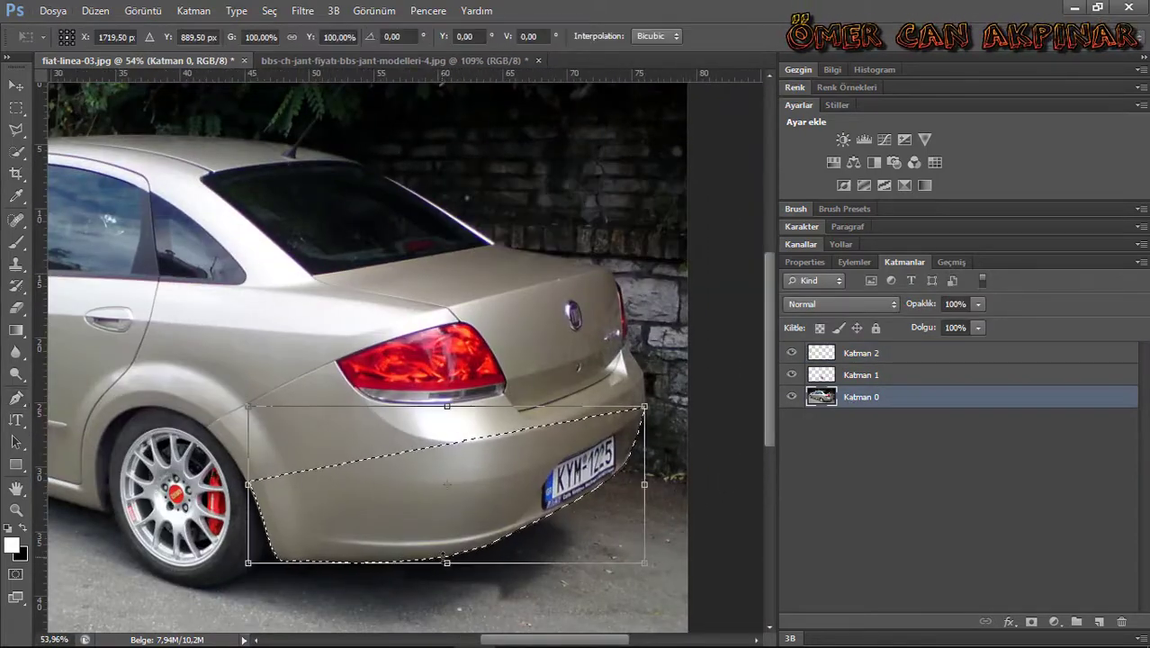
{"action": "left_click_drag", "start_coordinate": [447, 562], "coordinate": [443, 594]}
{"action": "left_click_drag", "start_coordinate": [448, 407], "coordinate": [454, 392]}
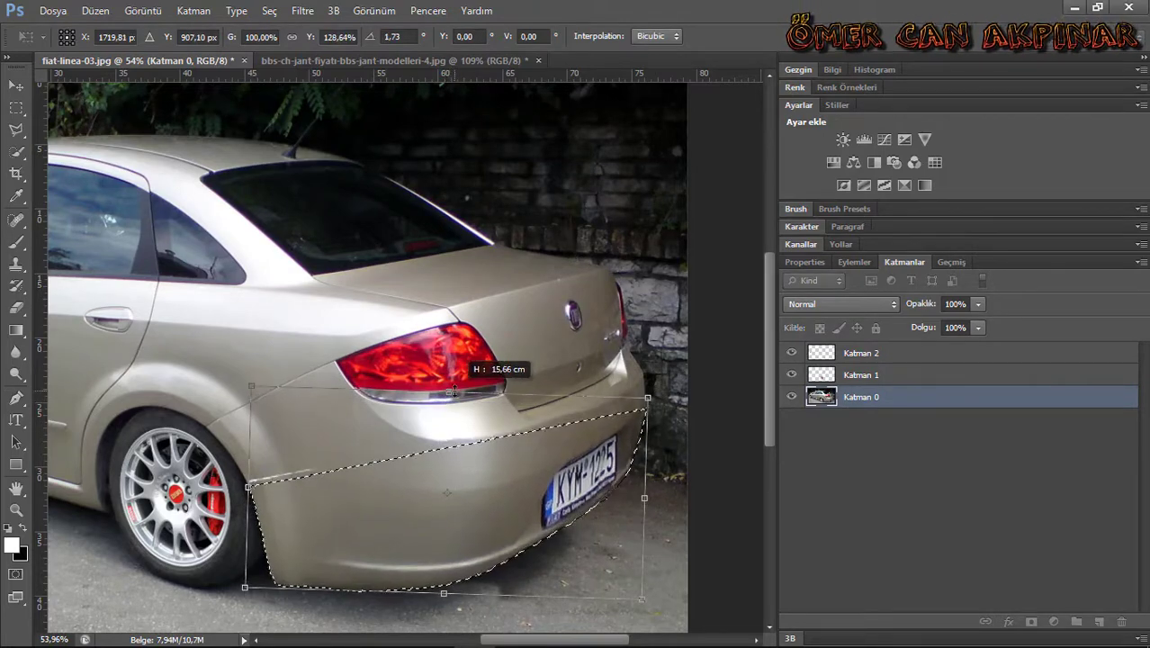
{"action": "left_click_drag", "start_coordinate": [641, 598], "coordinate": [644, 585]}
{"action": "key", "text": "Return"}
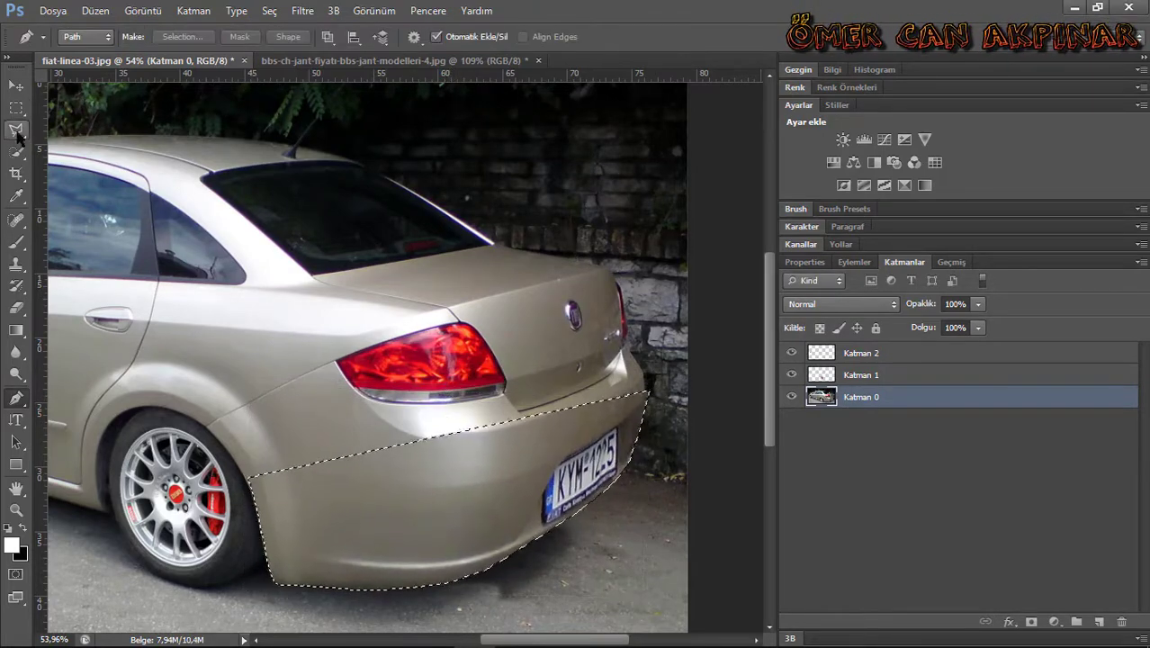
Select the side sill with the Polygonal Lasso and rotate it slightly.
{"action": "left_click", "coordinate": [16, 129]}
{"action": "scroll", "coordinate": [405, 360], "scroll_direction": "down", "scroll_amount": 2}
{"action": "right_click", "coordinate": [531, 105]}
{"action": "key", "text": "Escape"}
{"action": "scroll", "coordinate": [550, 373], "scroll_direction": "up", "scroll_amount": 3}
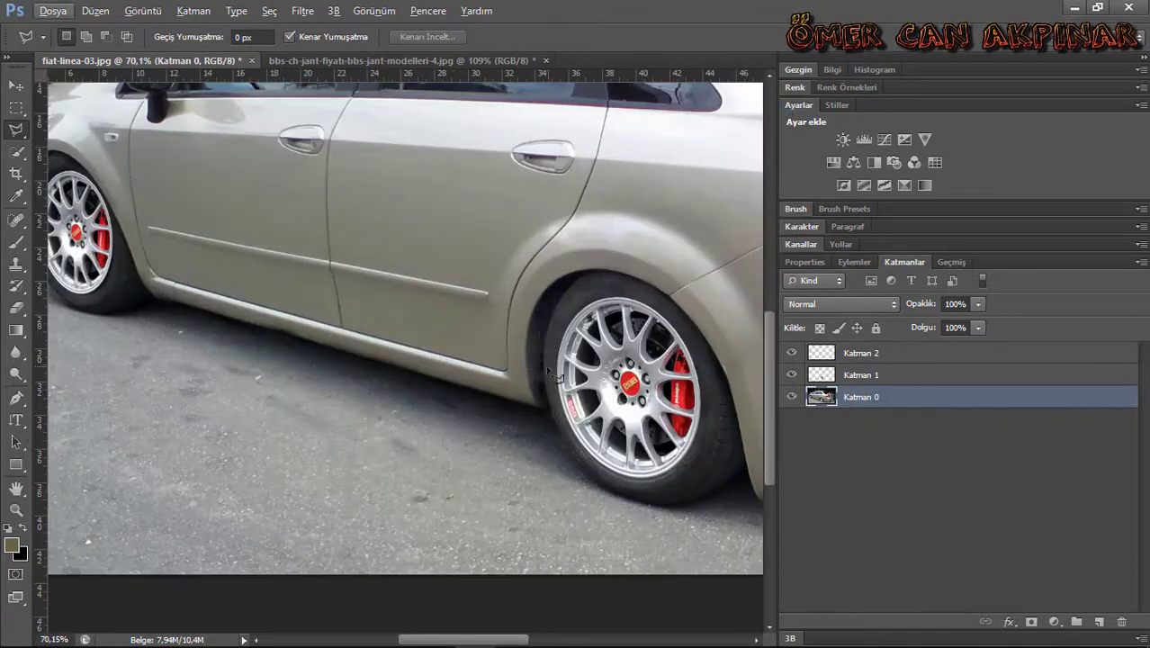
{"action": "scroll", "coordinate": [544, 369], "scroll_direction": "up", "scroll_amount": 2}
{"action": "scroll", "coordinate": [414, 360], "scroll_direction": "left", "scroll_amount": 4}
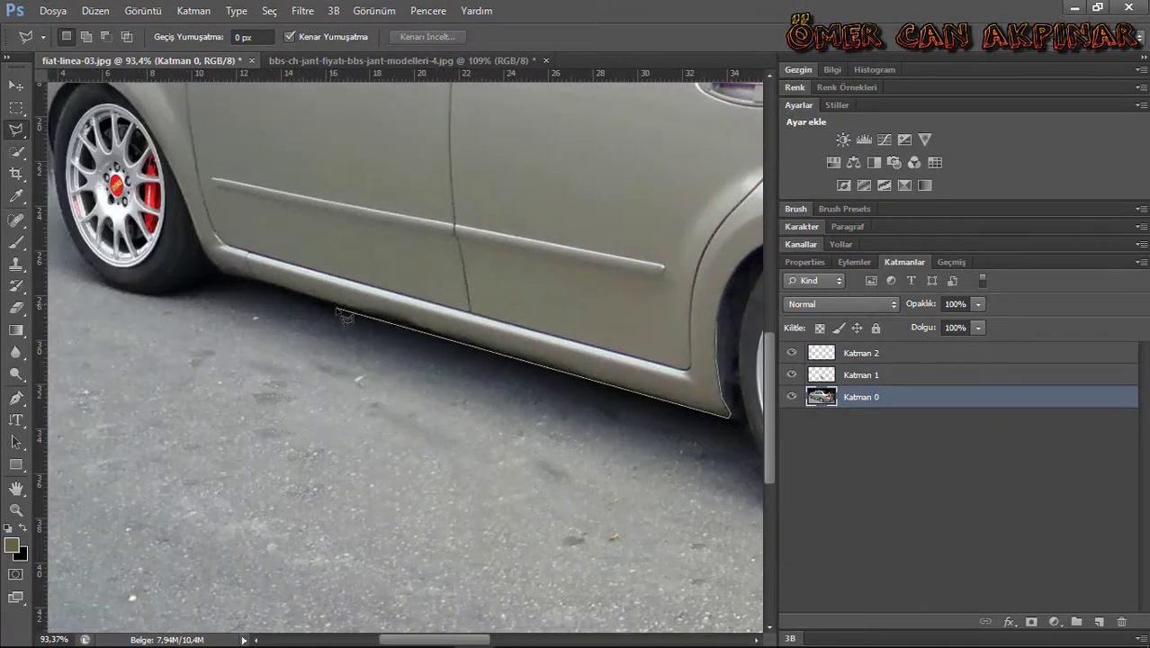
{"action": "left_click", "coordinate": [198, 214]}
{"action": "scroll", "coordinate": [198, 214], "scroll_direction": "right", "scroll_amount": 1}
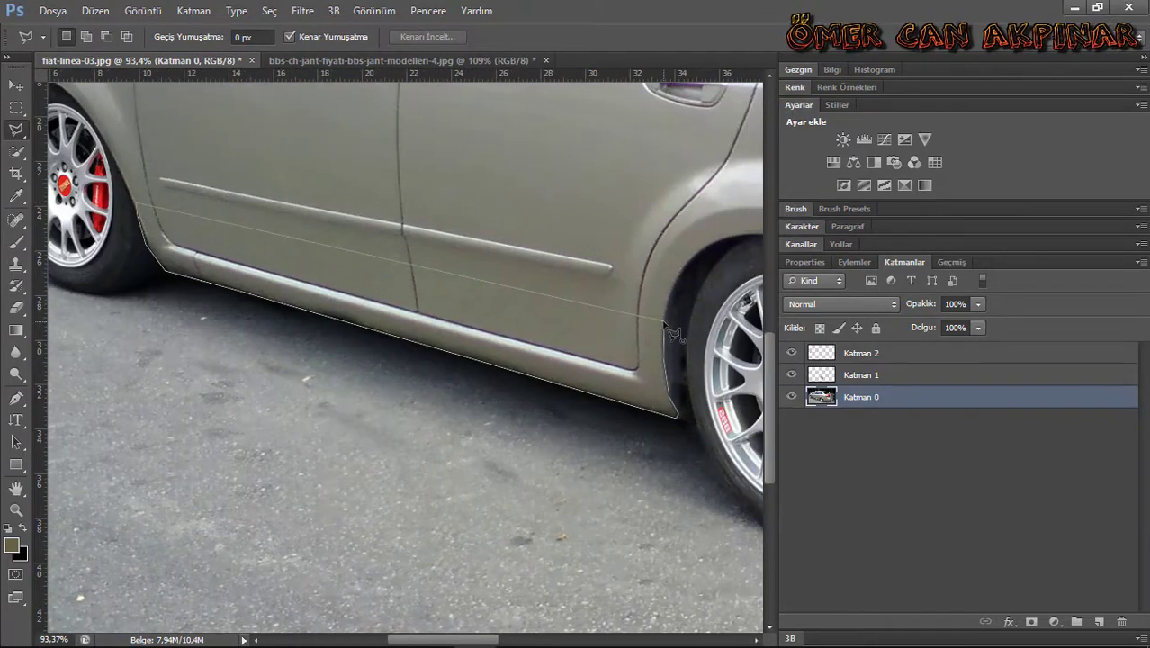
{"action": "key", "text": "ctrl+t"}
{"action": "left_click_drag", "start_coordinate": [699, 187], "coordinate": [695, 181]}
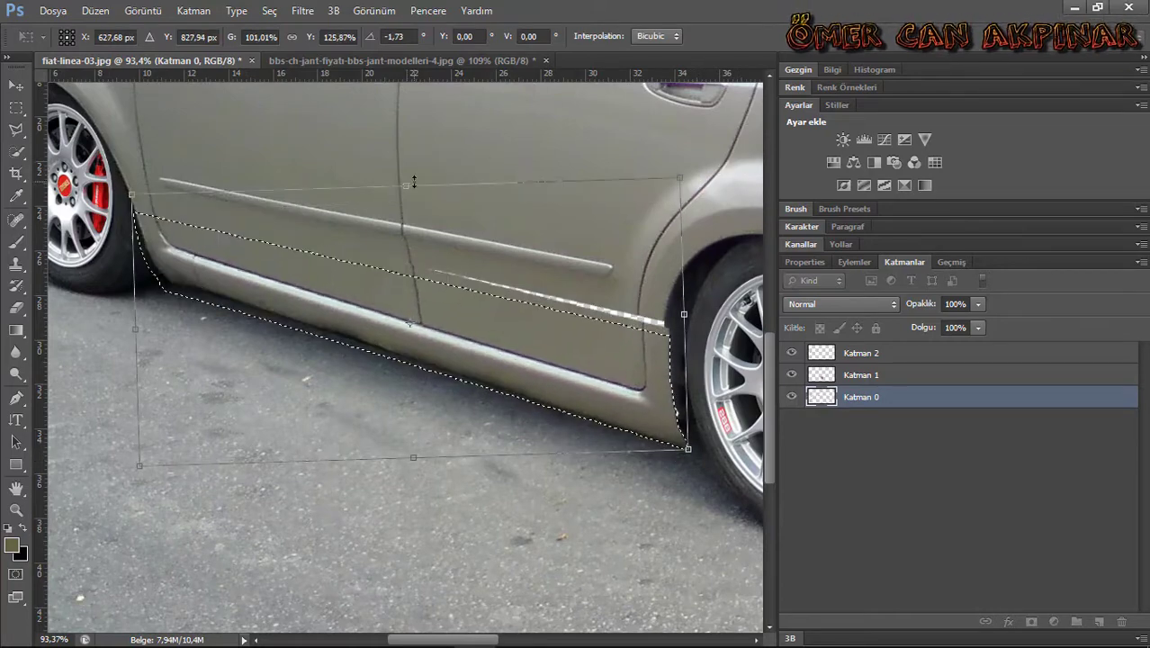
{"action": "key", "text": "Return"}
Stretch the side sill lower, deselect, and duplicate the photo layer with Ctrl+J.
{"action": "key", "text": "ctrl+minus"}
{"action": "key", "text": "ctrl+minus"}
{"action": "key", "text": "ctrl+minus"}
{"action": "right_click", "coordinate": [292, 414]}
{"action": "left_click", "coordinate": [367, 253]}
{"action": "key", "text": "ctrl+plus"}
{"action": "key", "text": "ctrl+plus"}
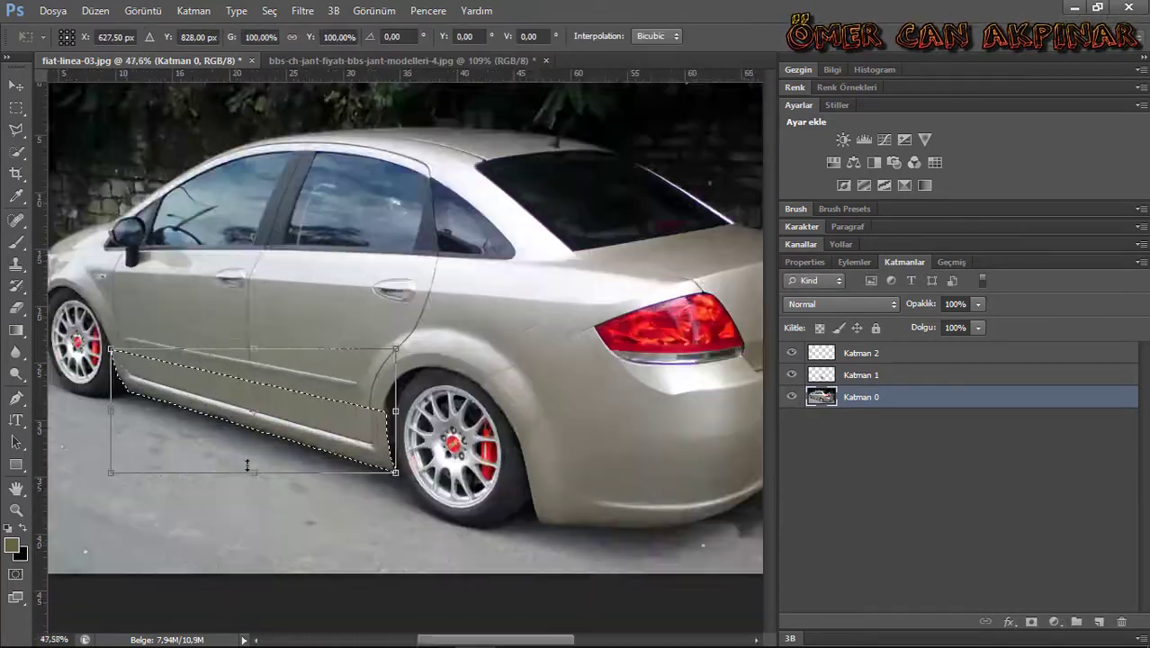
{"action": "left_click_drag", "start_coordinate": [314, 270], "coordinate": [317, 281]}
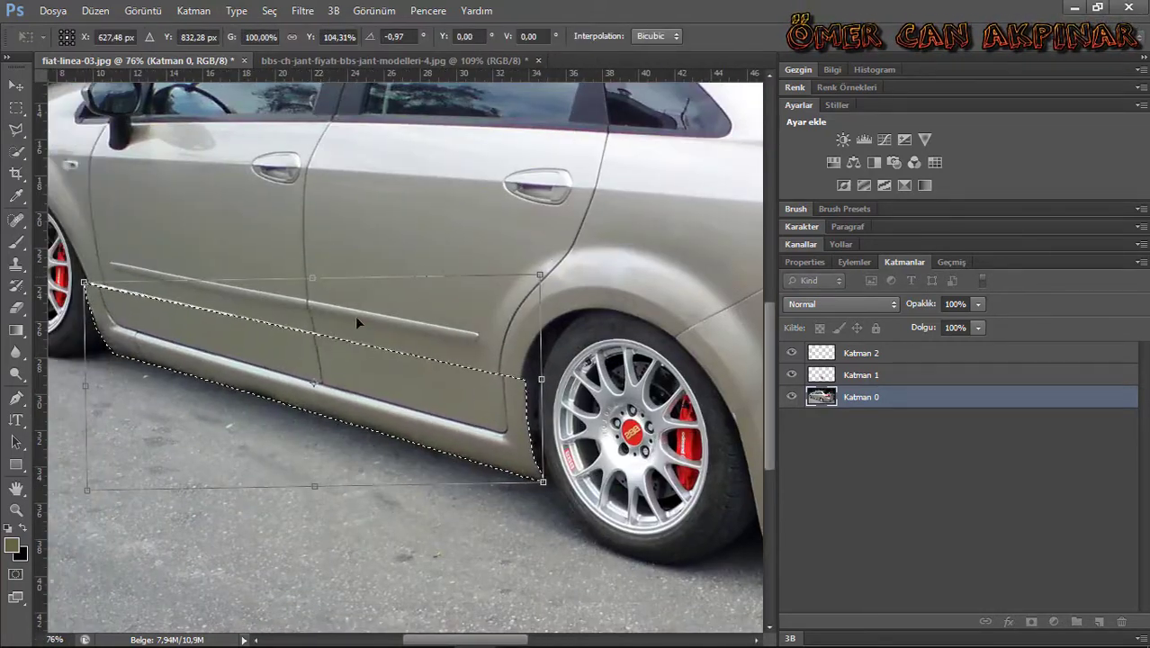
{"action": "left_click_drag", "start_coordinate": [354, 315], "coordinate": [356, 309]}
{"action": "left_click_drag", "start_coordinate": [86, 387], "coordinate": [91, 381]}
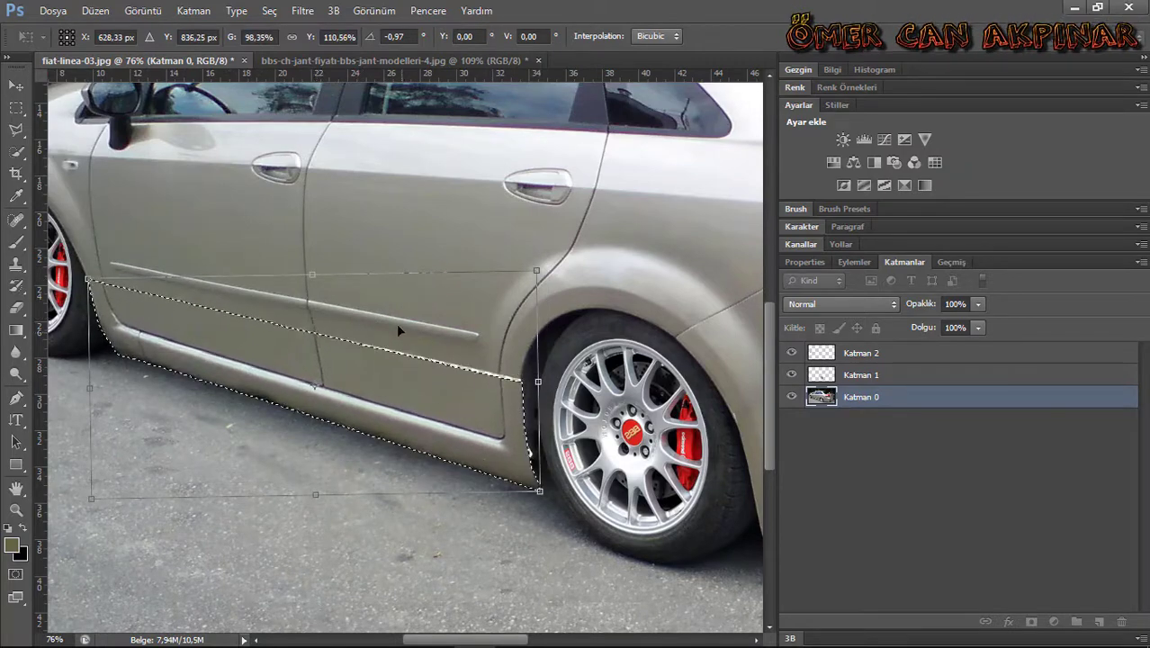
{"action": "left_click_drag", "start_coordinate": [315, 481], "coordinate": [315, 493]}
{"action": "left_click_drag", "start_coordinate": [539, 476], "coordinate": [538, 487]}
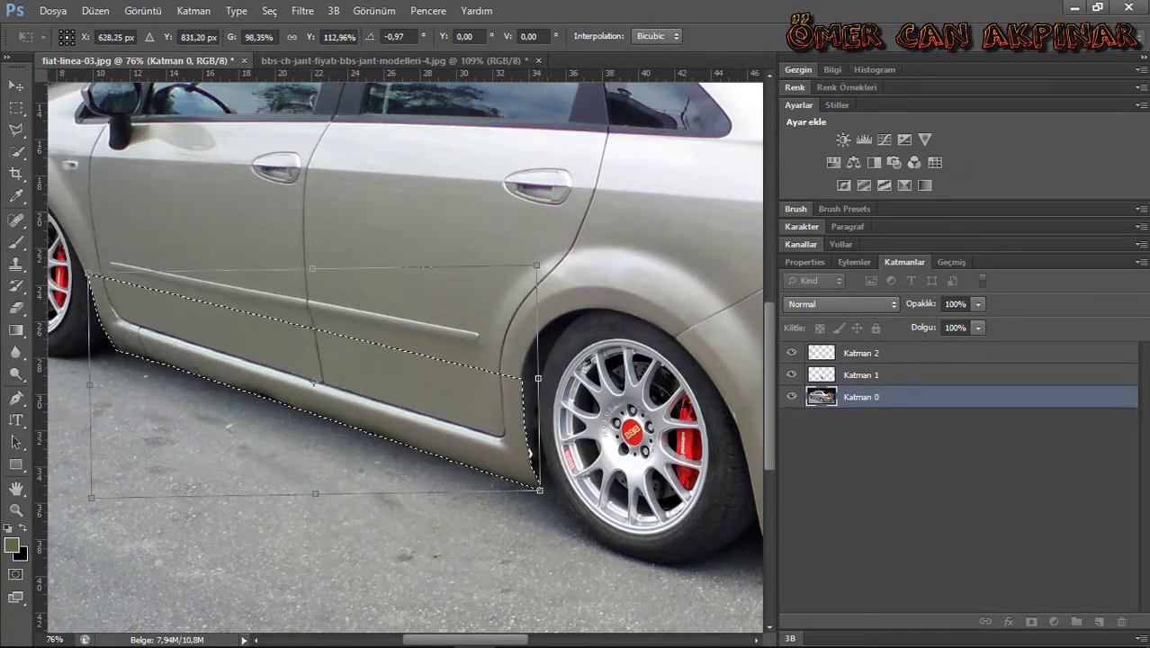
{"action": "key", "text": "Return"}
{"action": "key", "text": "ctrl+d"}
{"action": "key", "text": "ctrl+j"}
{"action": "key", "text": "ctrl+0"}
Start a Pen path at the side window's corner and pan along the windows.
{"action": "scroll", "coordinate": [328, 252], "scroll_direction": "up", "scroll_amount": 5}
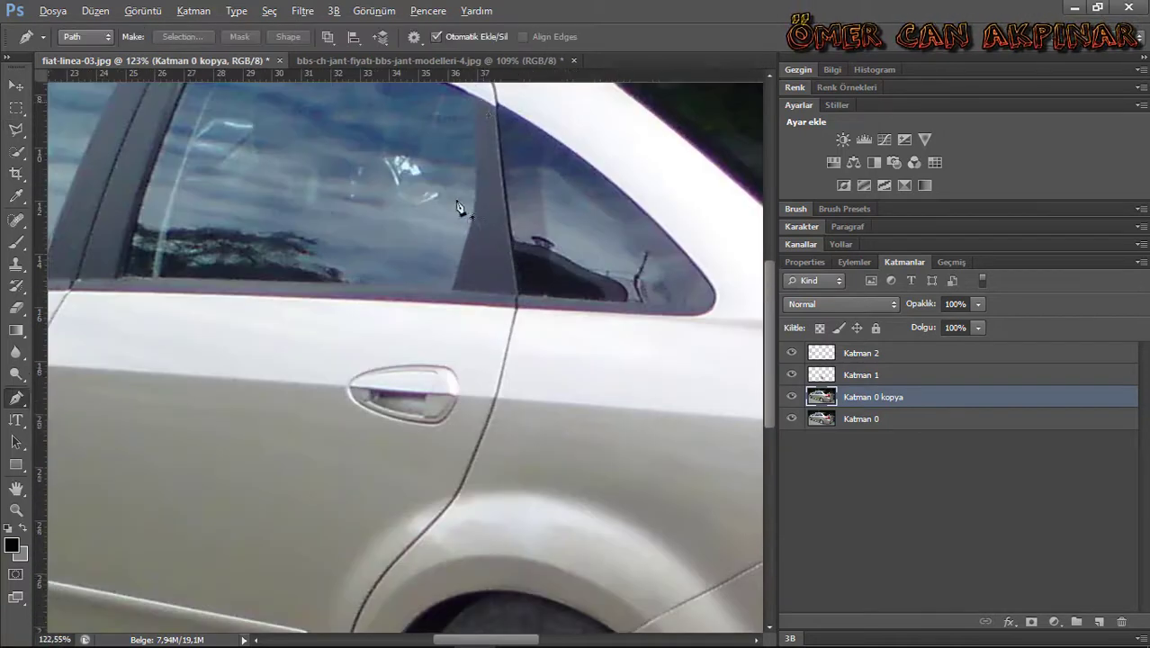
{"action": "key", "text": "p"}
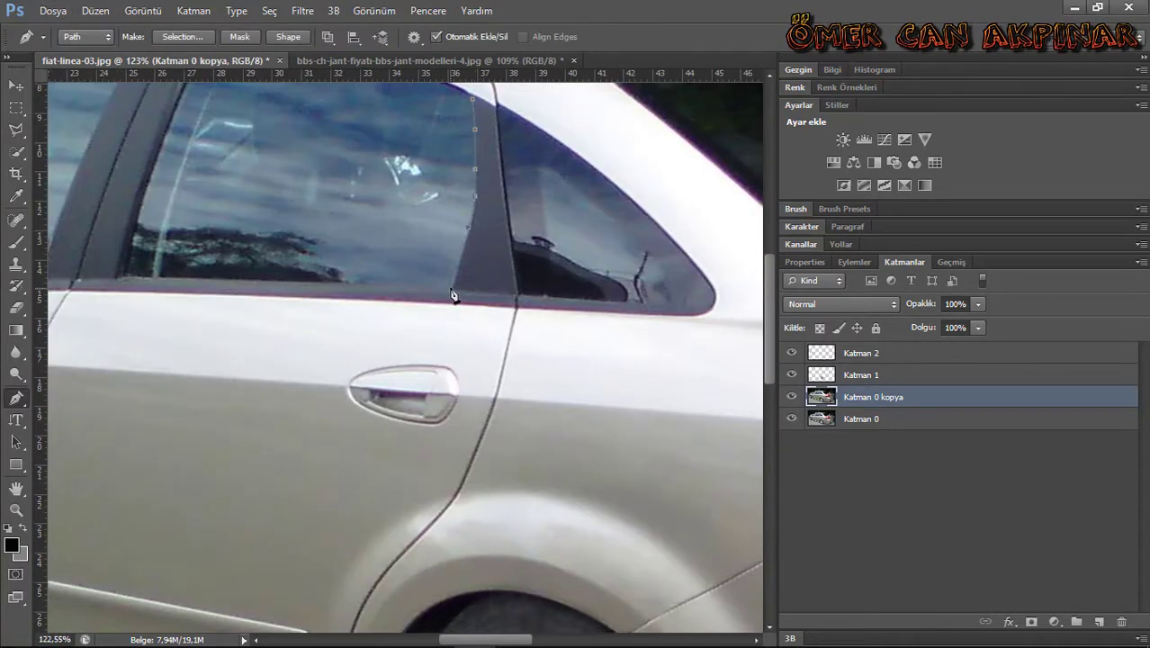
{"action": "left_click", "coordinate": [123, 278]}
{"action": "scroll", "coordinate": [130, 306], "scroll_direction": "up", "scroll_amount": 3}
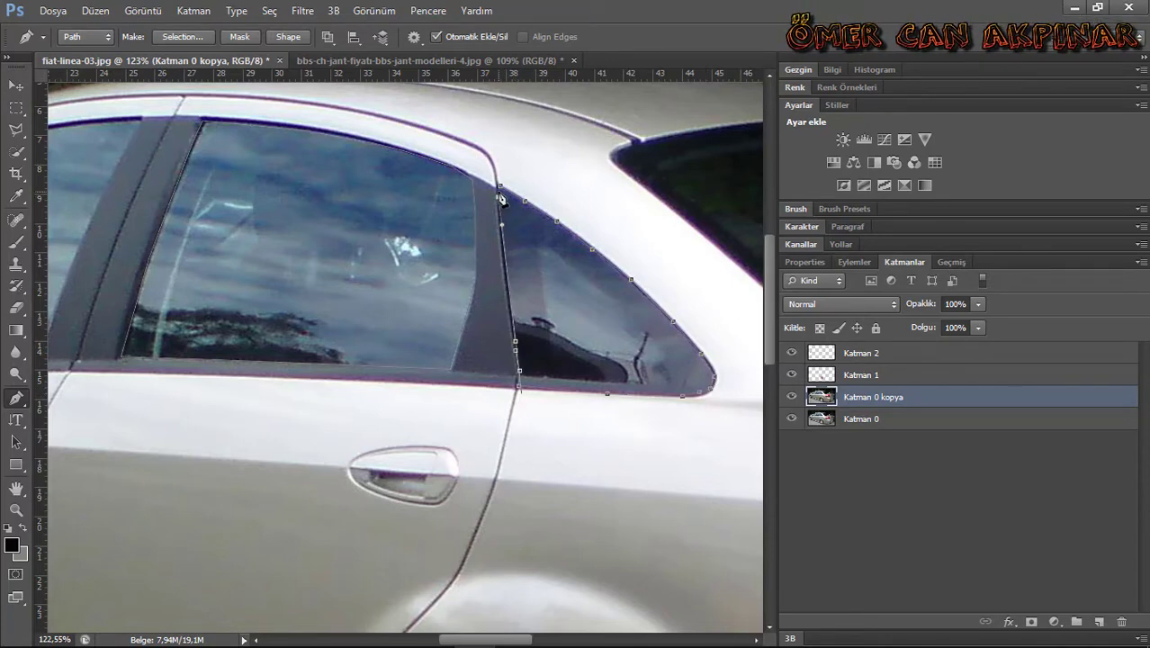
{"action": "scroll", "coordinate": [501, 198], "scroll_direction": "right", "scroll_amount": 8}
{"action": "scroll", "coordinate": [436, 380], "scroll_direction": "right", "scroll_amount": 3}
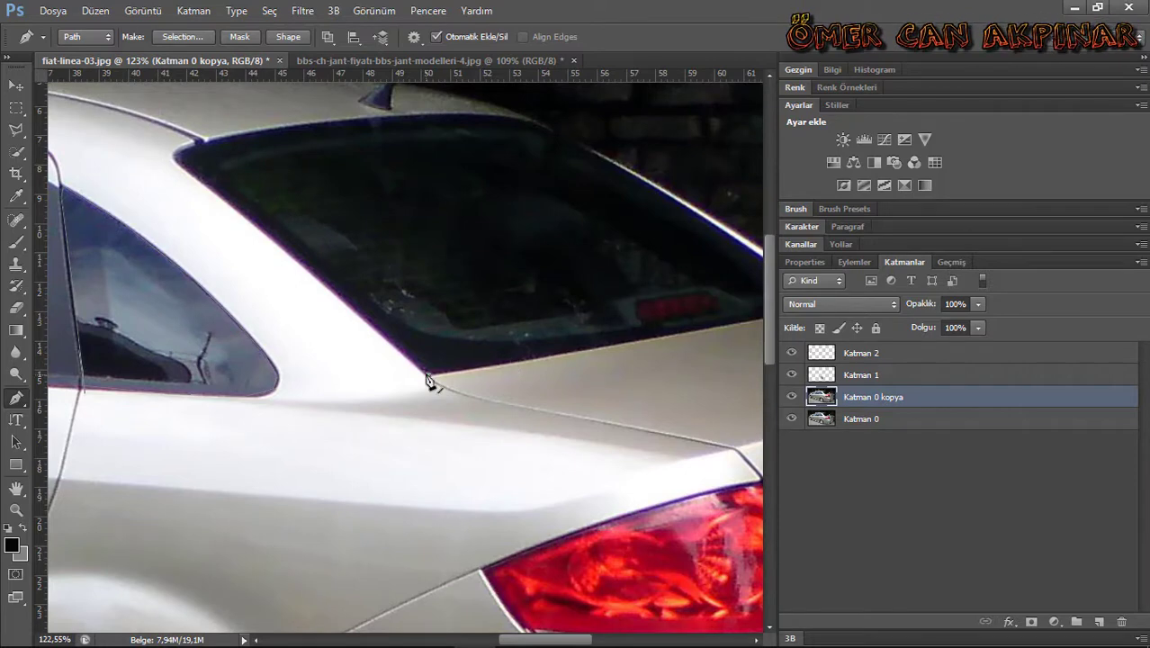
{"action": "scroll", "coordinate": [430, 380], "scroll_direction": "right", "scroll_amount": 8}
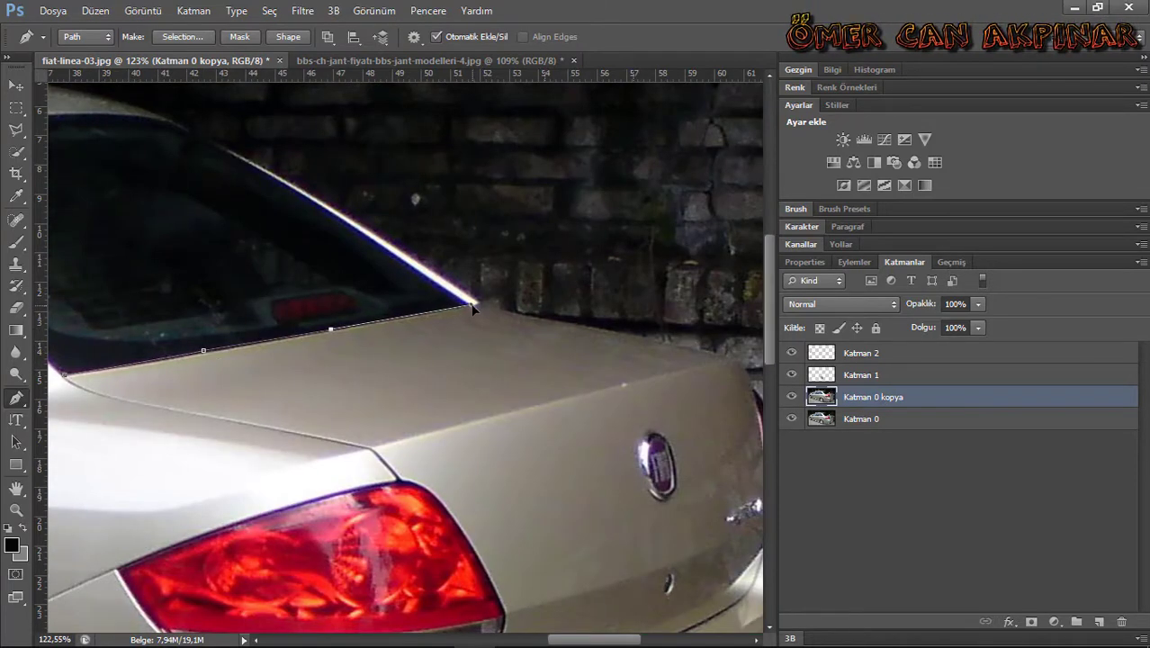
{"action": "scroll", "coordinate": [209, 151], "scroll_direction": "up", "scroll_amount": 4}
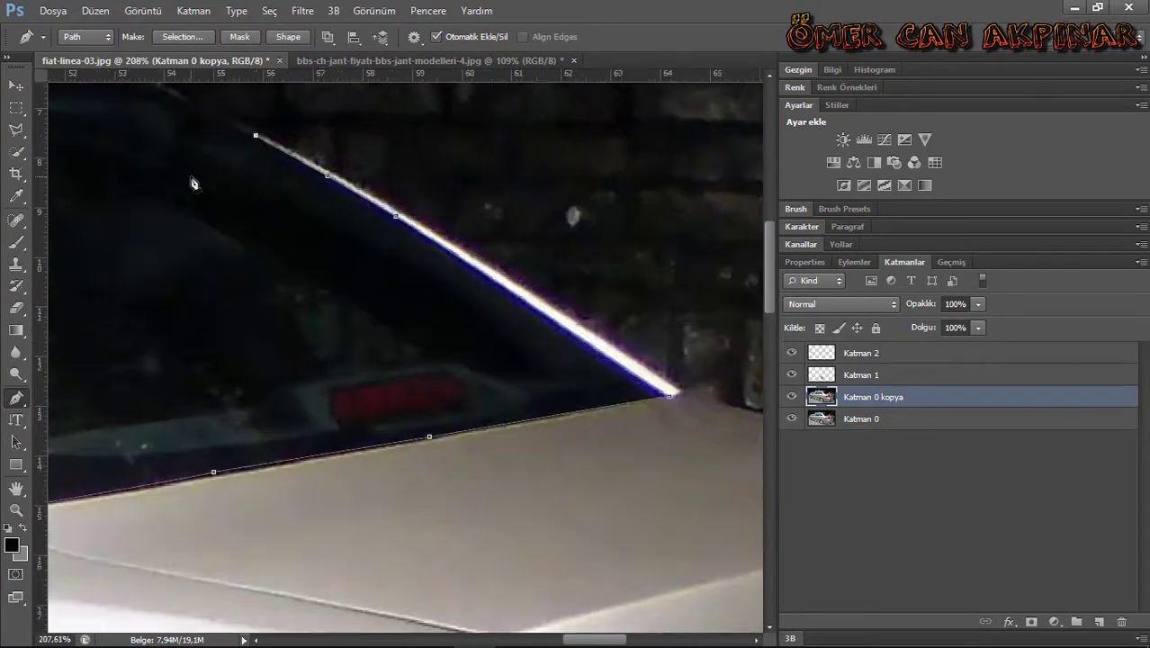
{"action": "scroll", "coordinate": [192, 180], "scroll_direction": "up", "scroll_amount": 2}
Continue the path along the rear window edge and around to the front window corner.
{"action": "left_click", "coordinate": [569, 212]}
{"action": "left_click_drag", "start_coordinate": [600, 639], "coordinate": [514, 640]}
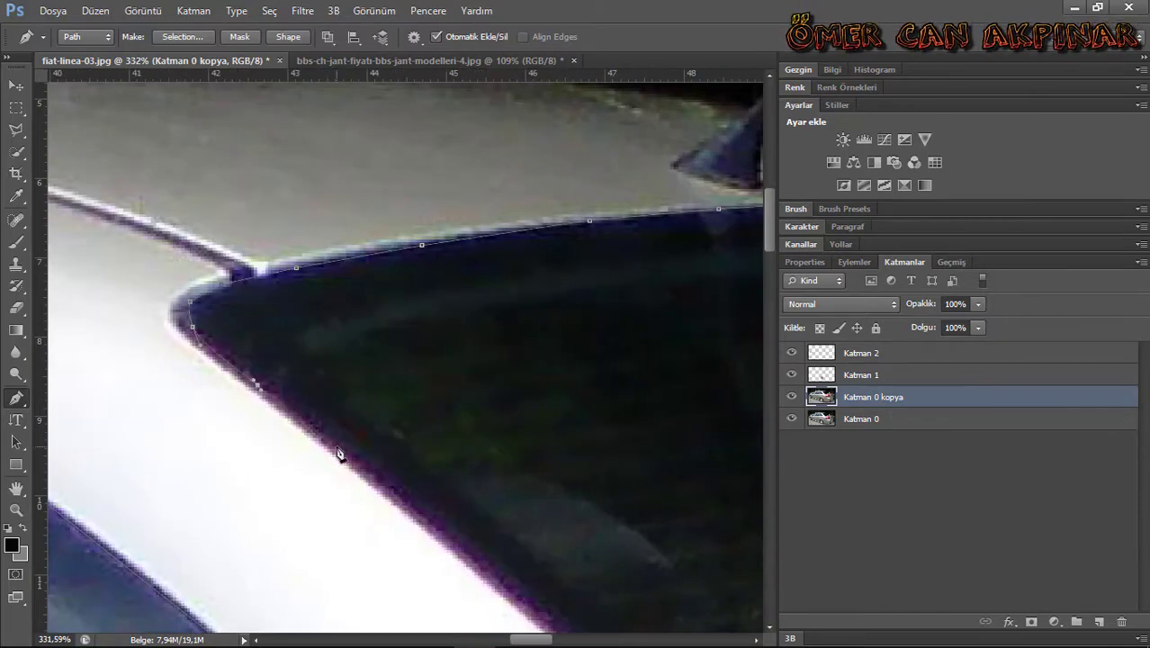
{"action": "scroll", "coordinate": [404, 468], "scroll_direction": "down", "scroll_amount": 5}
{"action": "scroll", "coordinate": [536, 411], "scroll_direction": "right", "scroll_amount": 5}
{"action": "left_click", "coordinate": [311, 394]}
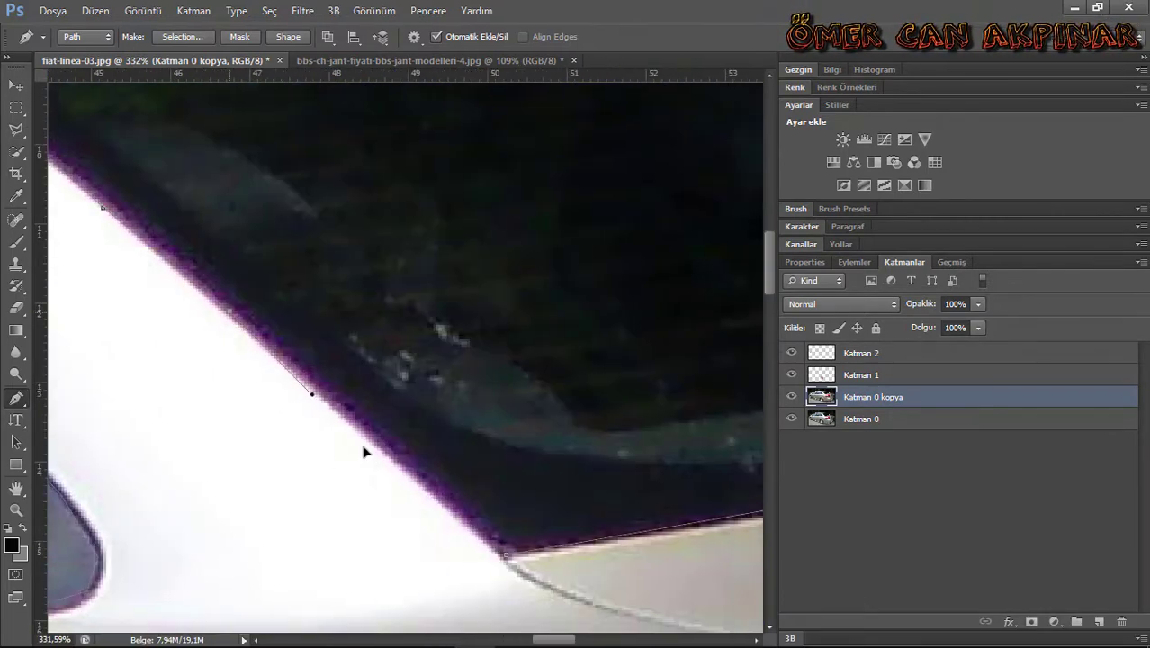
{"action": "scroll", "coordinate": [507, 560], "scroll_direction": "down", "scroll_amount": 10}
{"action": "scroll", "coordinate": [315, 192], "scroll_direction": "up", "scroll_amount": 8}
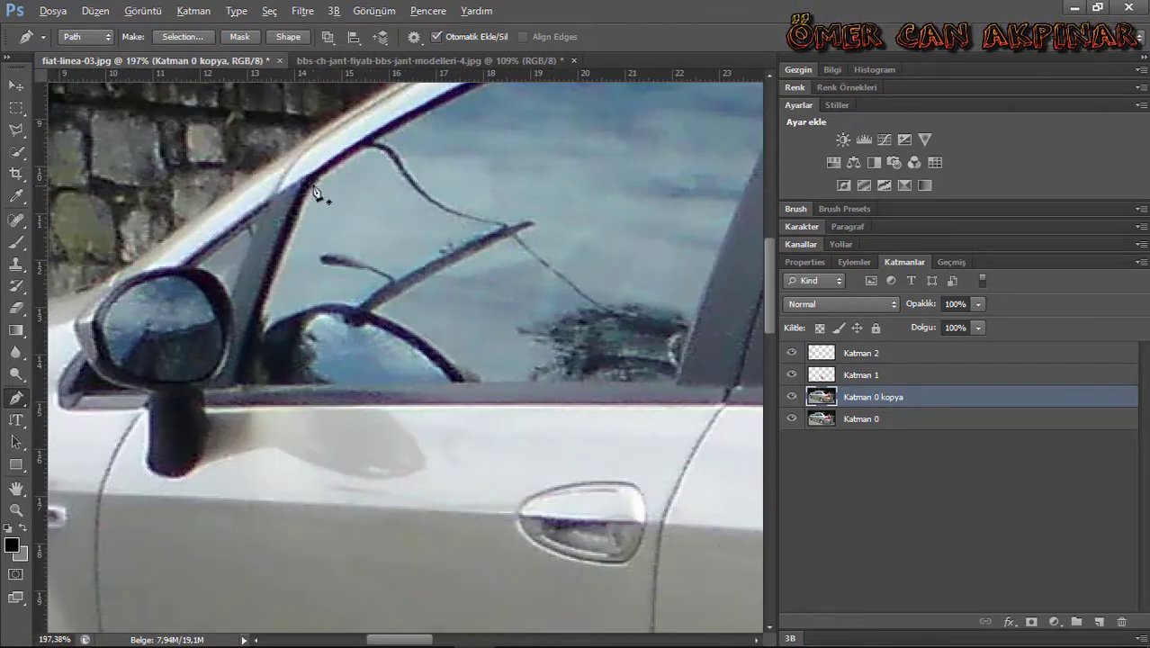
{"action": "left_click_drag", "start_coordinate": [706, 355], "coordinate": [511, 441]}
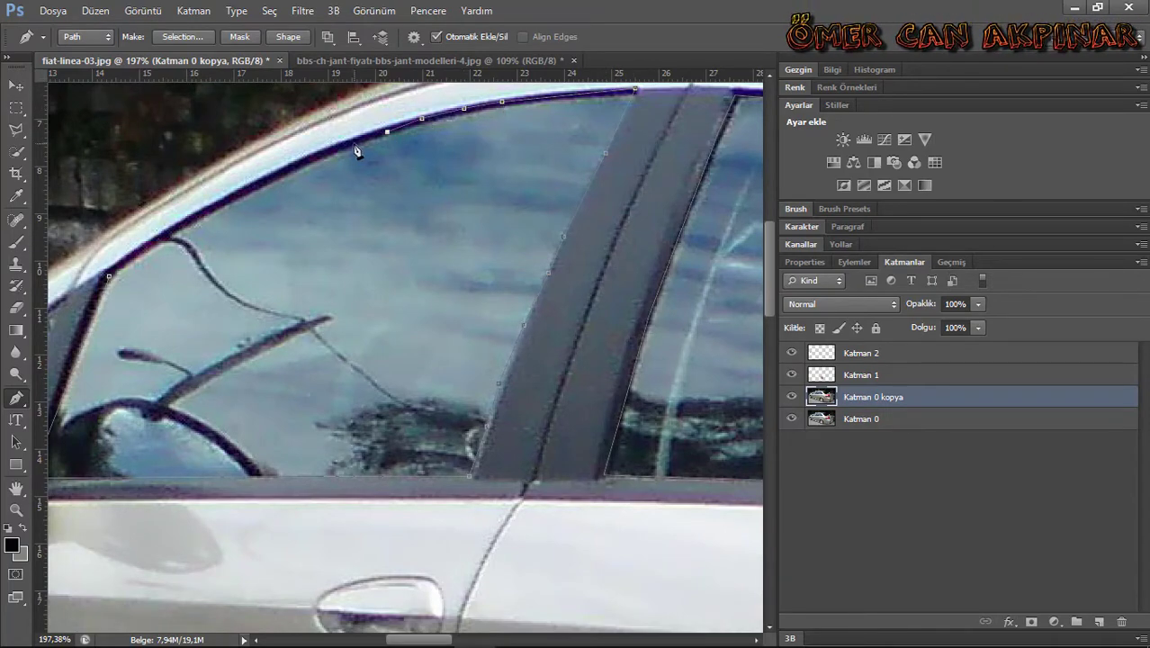
{"action": "scroll", "coordinate": [112, 282], "scroll_direction": "up", "scroll_amount": 2}
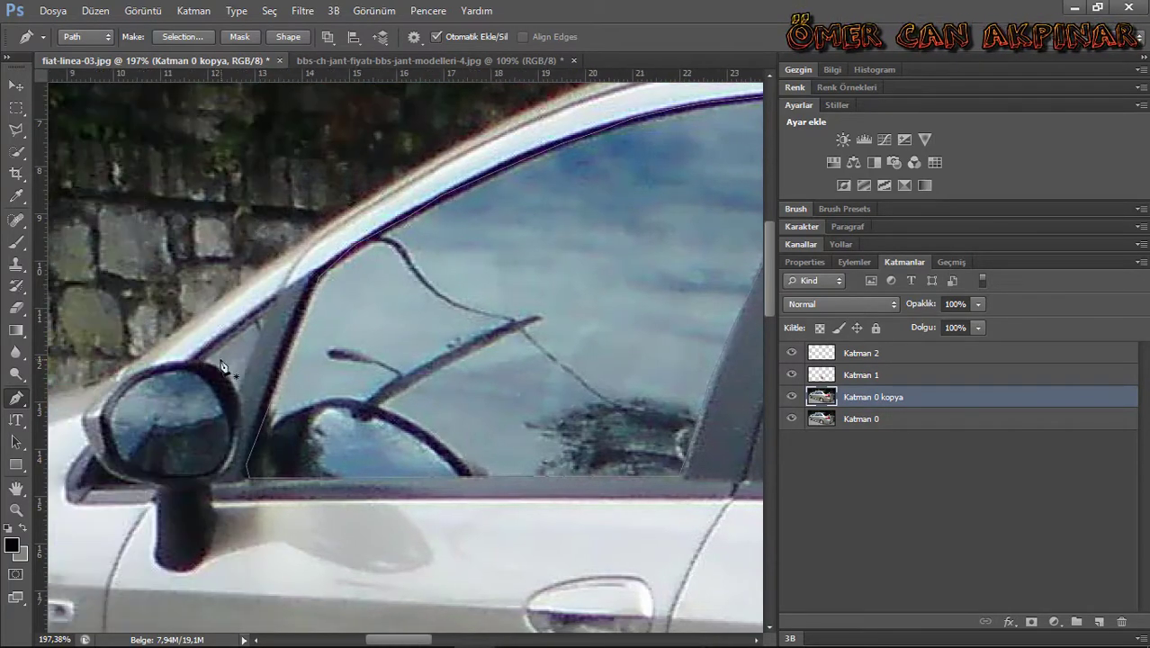
{"action": "scroll", "coordinate": [223, 392], "scroll_direction": "up", "scroll_amount": 2}
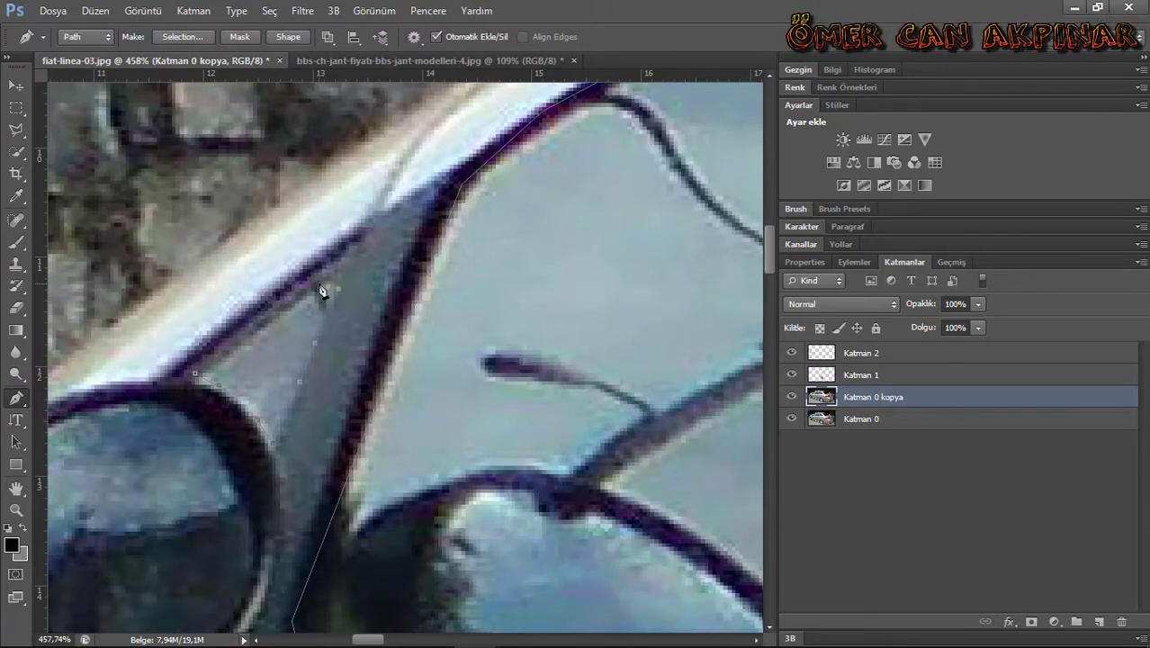
{"action": "scroll", "coordinate": [209, 377], "scroll_direction": "down", "scroll_amount": 3}
{"action": "scroll", "coordinate": [231, 359], "scroll_direction": "down", "scroll_amount": 3}
Add a Hue/Saturation layer with Lightness -73, then reselect the photo copy layer.
{"action": "key", "text": "ctrl+0"}
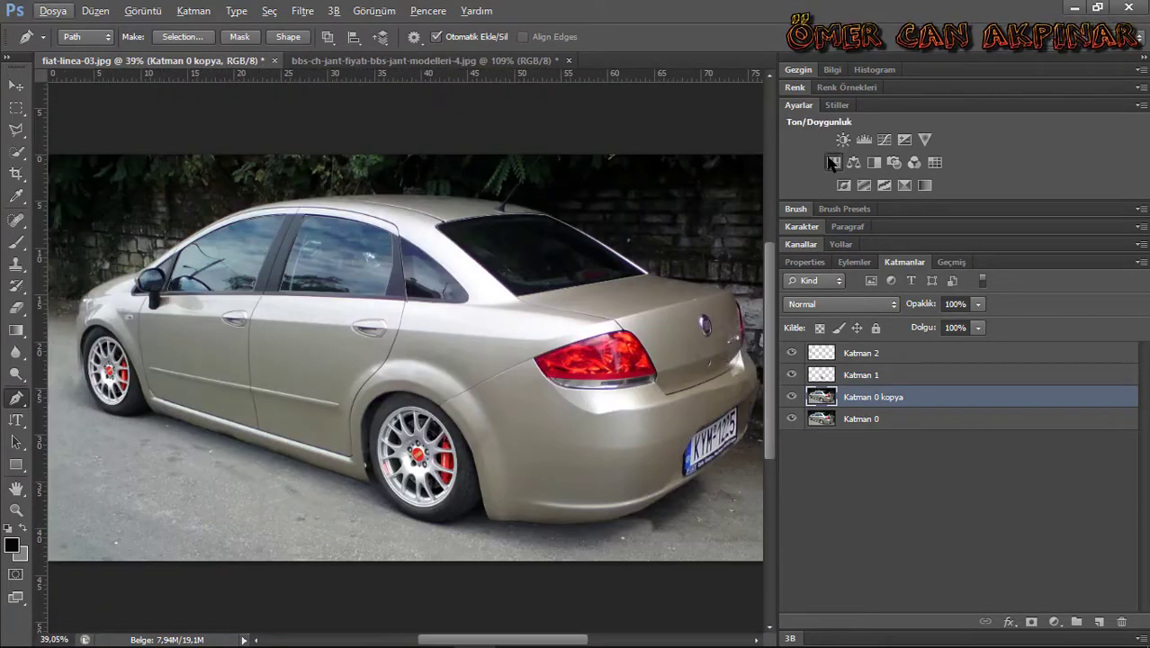
{"action": "left_click", "coordinate": [853, 162]}
{"action": "left_click_drag", "start_coordinate": [958, 443], "coordinate": [836, 445]}
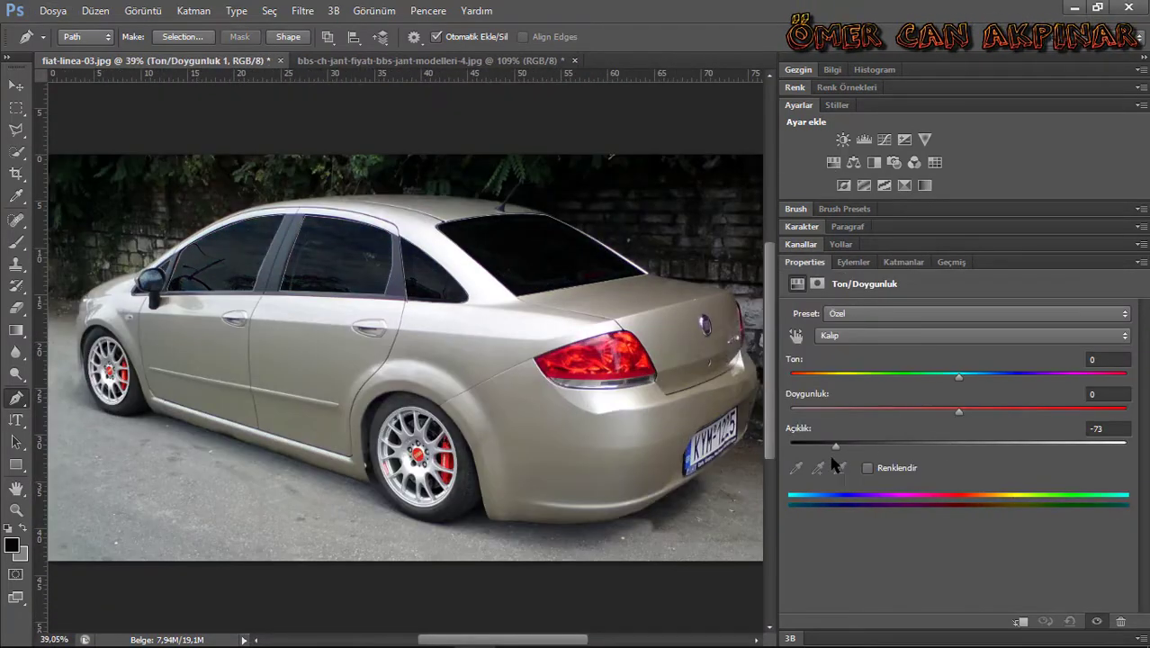
{"action": "left_click", "coordinate": [903, 261]}
{"action": "scroll", "coordinate": [630, 378], "scroll_direction": "up", "scroll_amount": 5}
{"action": "key", "text": "alt+bracketleft"}
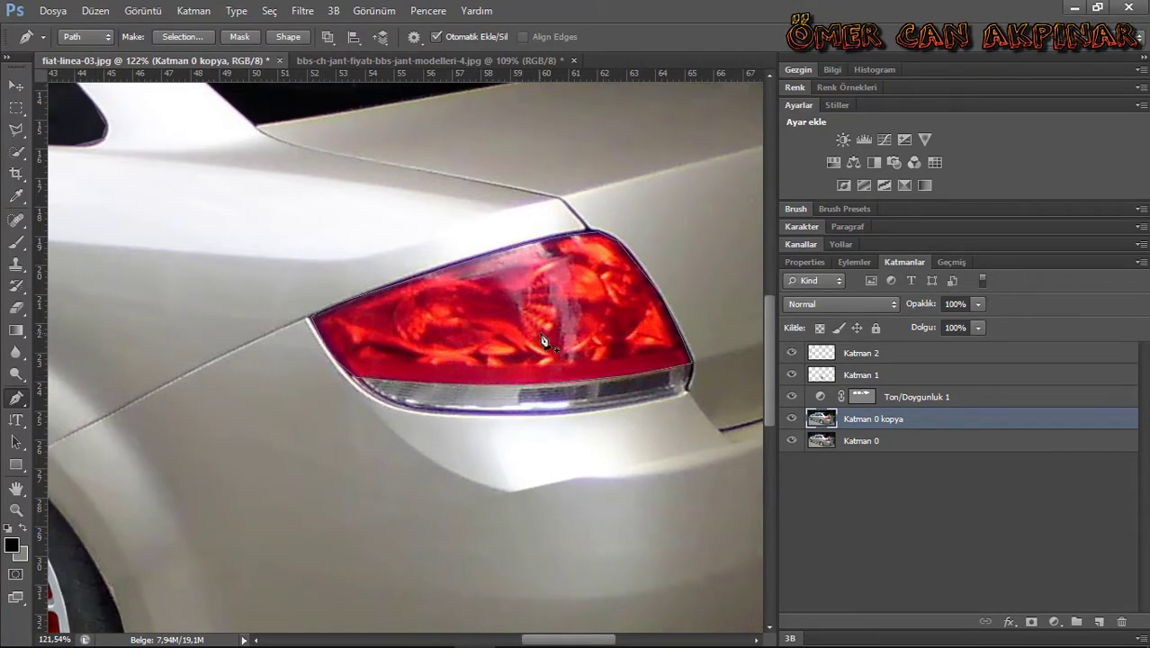
Add a colorized Hue/Saturation layer that tints the tail light purple.
{"action": "left_click", "coordinate": [834, 162]}
{"action": "left_click", "coordinate": [868, 468]}
{"action": "key", "text": "ctrl+0"}
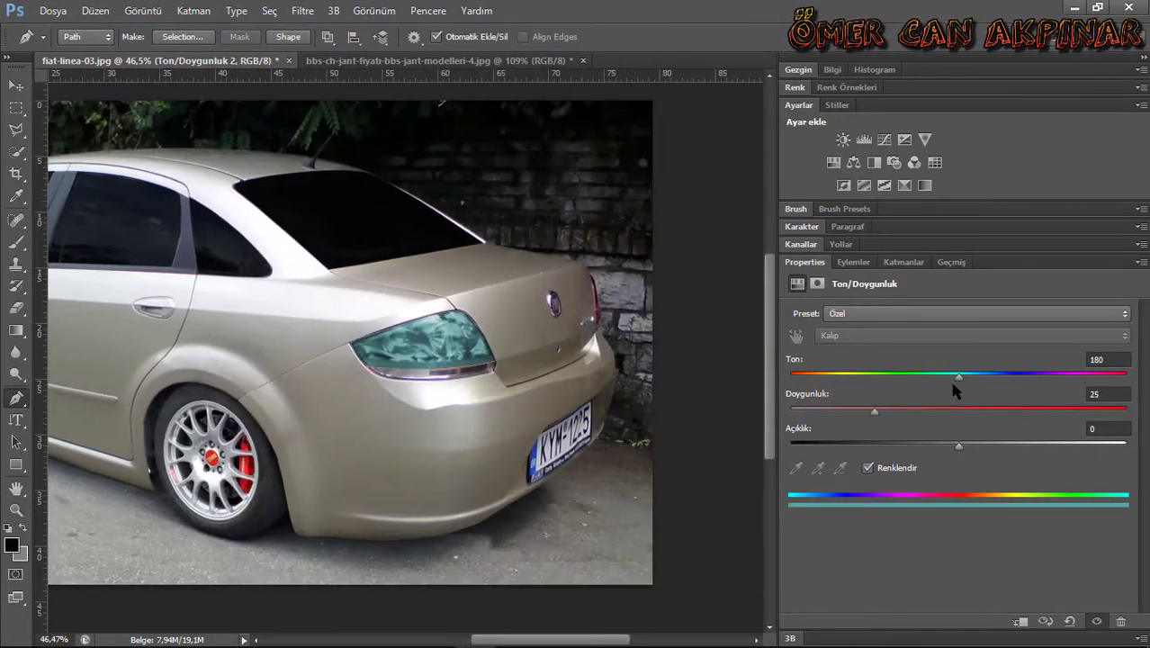
{"action": "mouse_move", "coordinate": [957, 376]}
{"action": "left_mouse_down"}
{"action": "mouse_move", "coordinate": [1042, 380]}
{"action": "mouse_move", "coordinate": [867, 374]}
{"action": "mouse_move", "coordinate": [936, 383]}
{"action": "mouse_move", "coordinate": [1065, 369]}
{"action": "left_mouse_up"}
Zoom in around the tail light and add a Hue/Saturation layer for the trunk-side light.
{"action": "scroll", "coordinate": [613, 367], "scroll_direction": "up", "scroll_amount": 5}
{"action": "key", "text": "F7"}
{"action": "key", "text": "alt+bracketleft"}
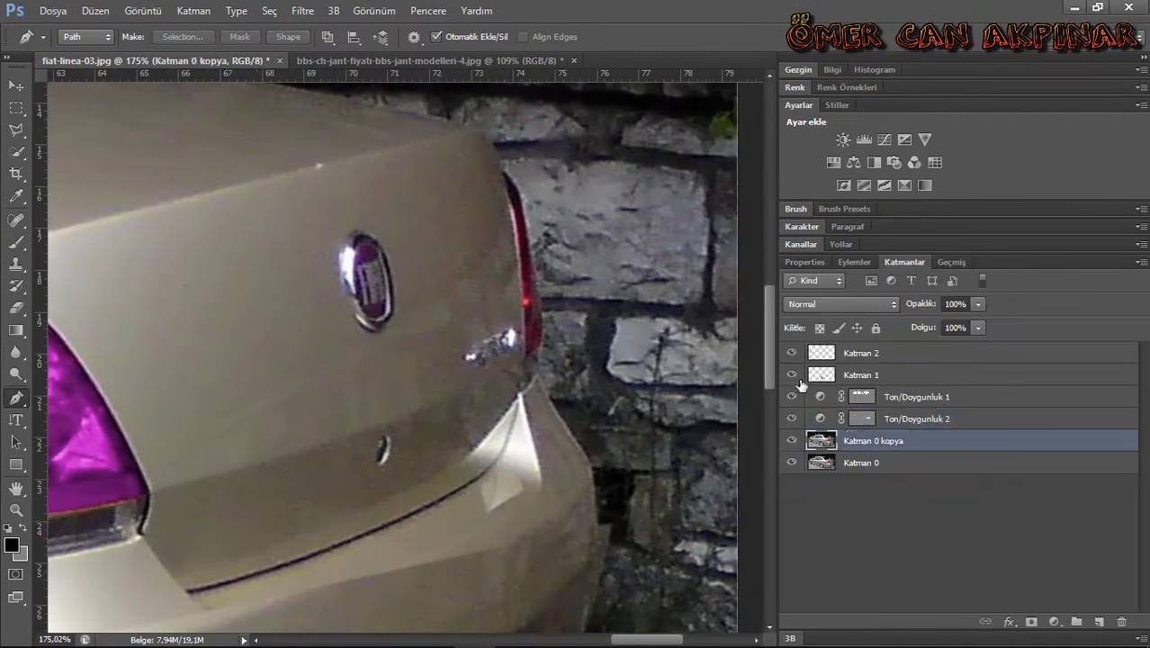
{"action": "scroll", "coordinate": [540, 351], "scroll_direction": "up", "scroll_amount": 4}
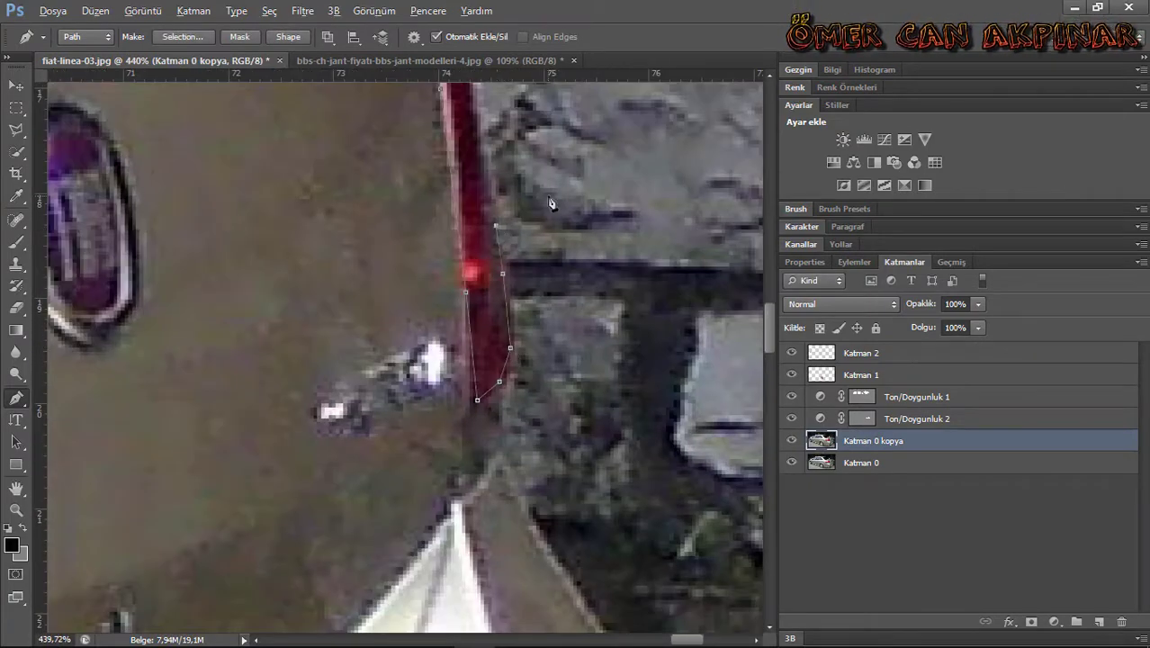
{"action": "scroll", "coordinate": [551, 203], "scroll_direction": "down", "scroll_amount": 4}
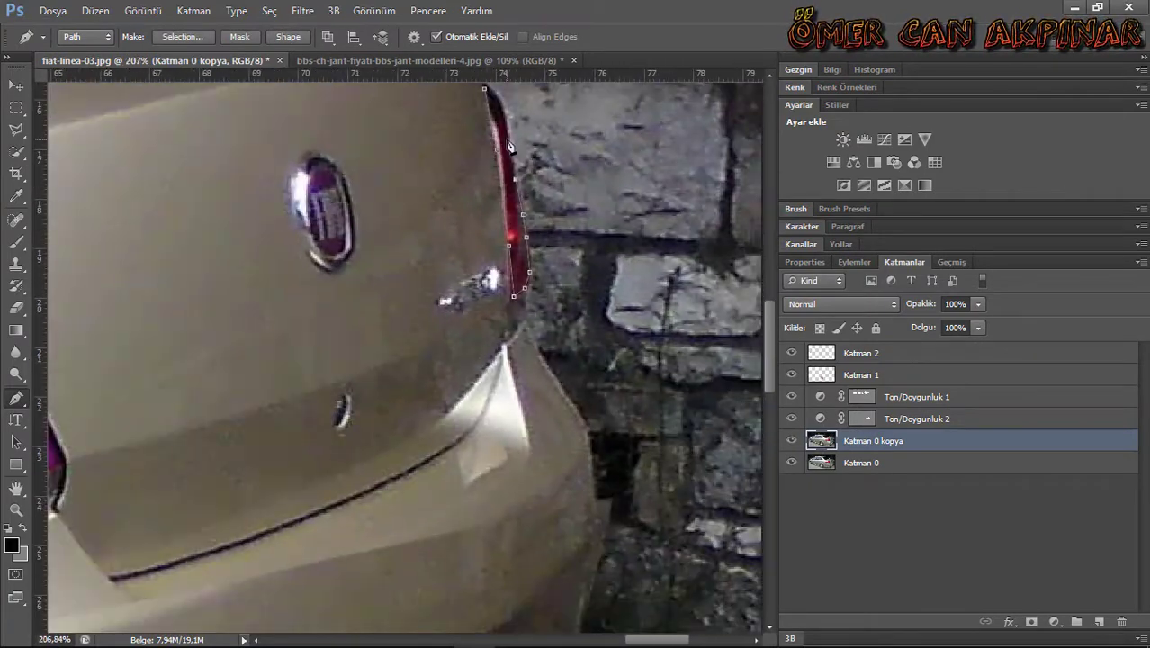
{"action": "left_click", "coordinate": [829, 164]}
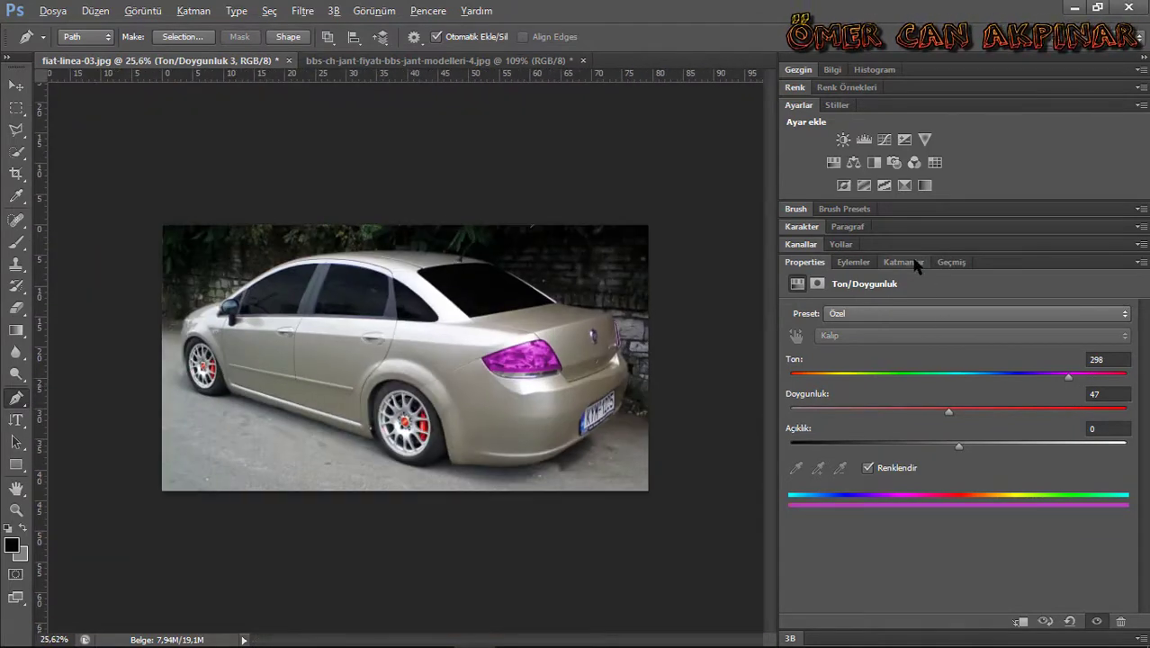
{"action": "left_click", "coordinate": [904, 262]}
On the photo copy layer, pen-outline the chrome strip under the tail light.
{"action": "left_click", "coordinate": [873, 463]}
{"action": "scroll", "coordinate": [493, 336], "scroll_direction": "up", "scroll_amount": 3}
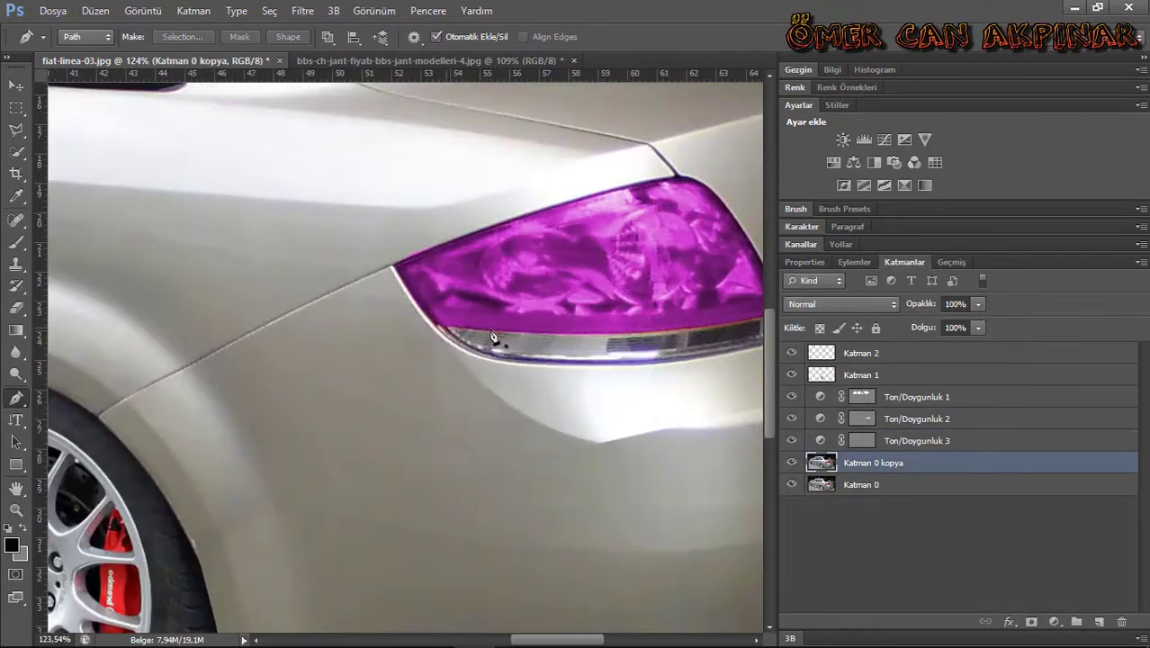
{"action": "left_click", "coordinate": [520, 334]}
{"action": "left_click", "coordinate": [592, 334]}
{"action": "scroll", "coordinate": [554, 340], "scroll_direction": "right", "scroll_amount": 3}
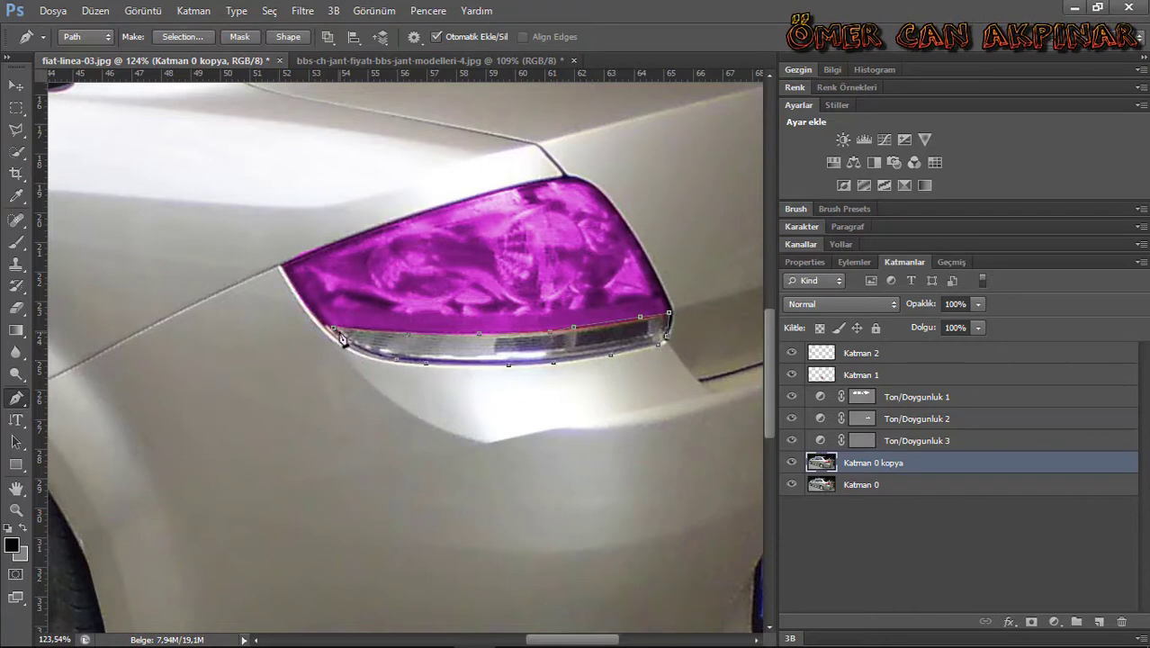
Tint the chrome strip yellow with a colorized, brightened Hue/Saturation layer.
{"action": "left_click", "coordinate": [831, 164]}
{"action": "left_click", "coordinate": [868, 467]}
{"action": "left_click_drag", "start_coordinate": [958, 446], "coordinate": [1012, 447]}
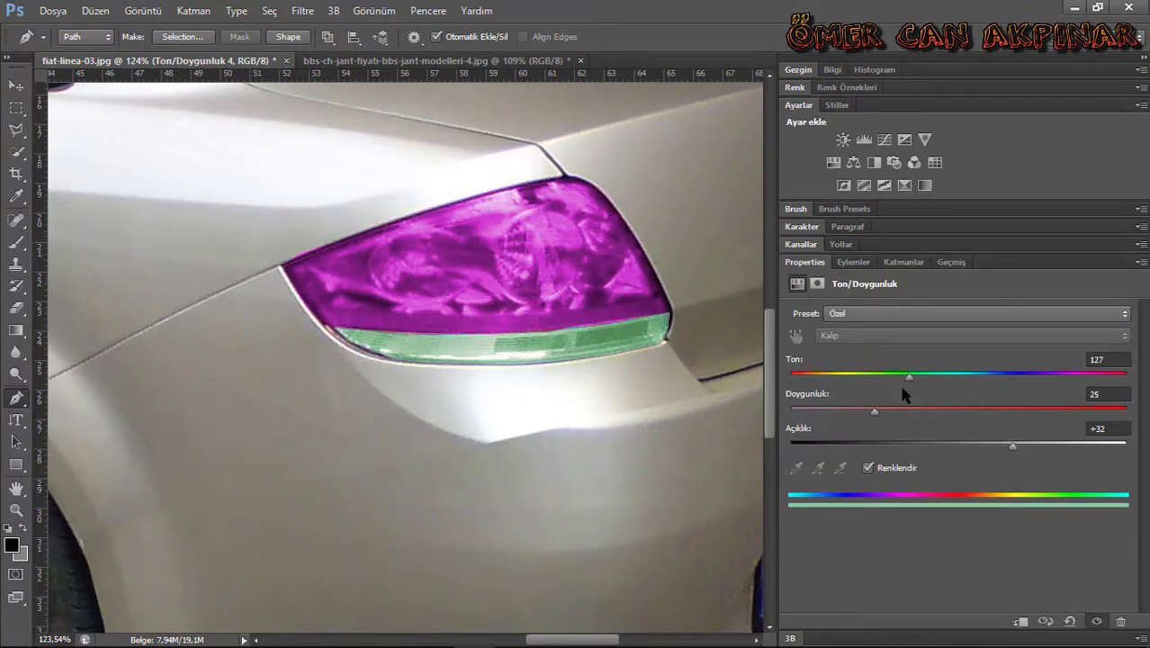
{"action": "left_click_drag", "start_coordinate": [911, 381], "coordinate": [851, 381]}
{"action": "scroll", "coordinate": [648, 368], "scroll_direction": "down", "scroll_amount": 5}
{"action": "left_click", "coordinate": [904, 262]}
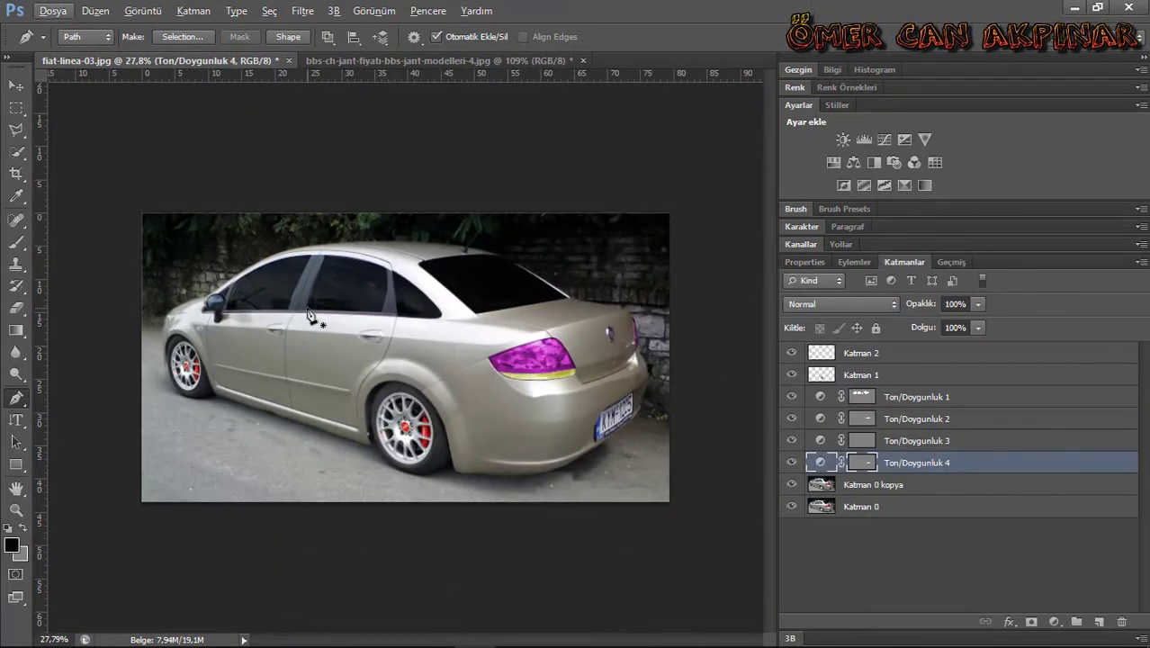
Trace a closed pen outline around the trunk badge.
{"action": "scroll", "coordinate": [540, 315], "scroll_direction": "up", "scroll_amount": 3}
{"action": "scroll", "coordinate": [627, 164], "scroll_direction": "up", "scroll_amount": 5}
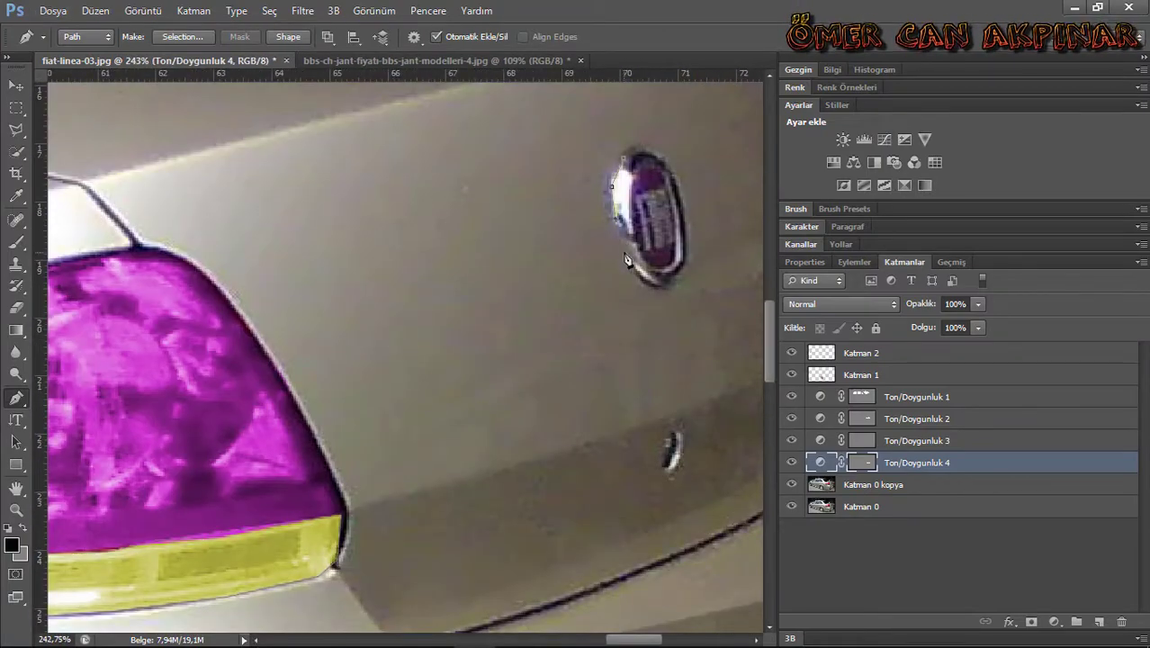
{"action": "left_click", "coordinate": [660, 286]}
{"action": "left_click", "coordinate": [681, 275]}
{"action": "left_click", "coordinate": [688, 245]}
{"action": "left_click", "coordinate": [684, 205]}
{"action": "left_click", "coordinate": [673, 173]}
{"action": "left_click", "coordinate": [652, 161]}
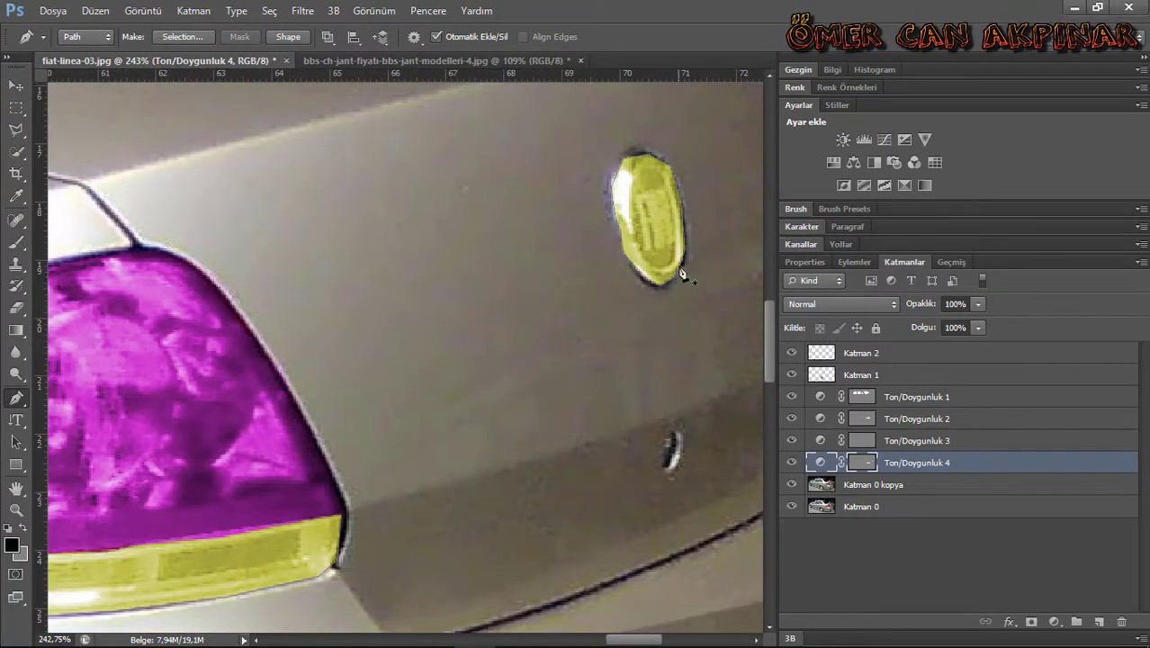
{"action": "scroll", "coordinate": [681, 275], "scroll_direction": "down", "scroll_amount": 4}
Colorize the trunk badge yellow with a Hue/Saturation layer, then select the History Brush.
{"action": "left_click", "coordinate": [833, 162]}
{"action": "left_click", "coordinate": [904, 261]}
{"action": "left_click", "coordinate": [924, 505]}
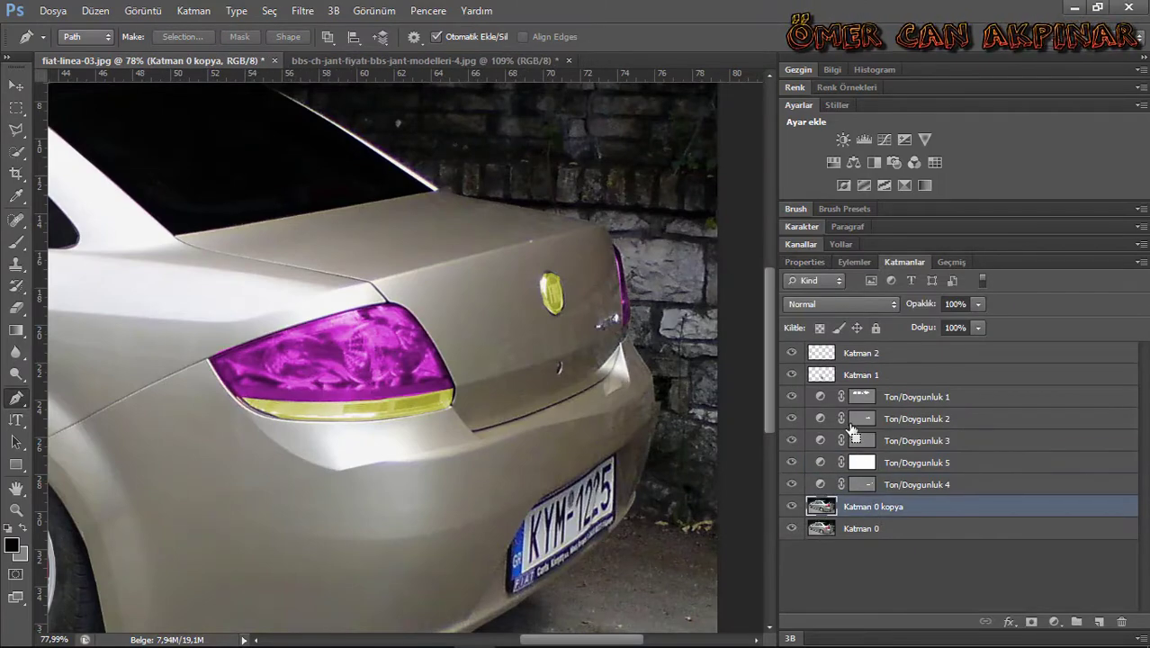
{"action": "left_click", "coordinate": [853, 462]}
{"action": "scroll", "coordinate": [455, 366], "scroll_direction": "down", "scroll_amount": 3}
{"action": "scroll", "coordinate": [331, 484], "scroll_direction": "up", "scroll_amount": 3}
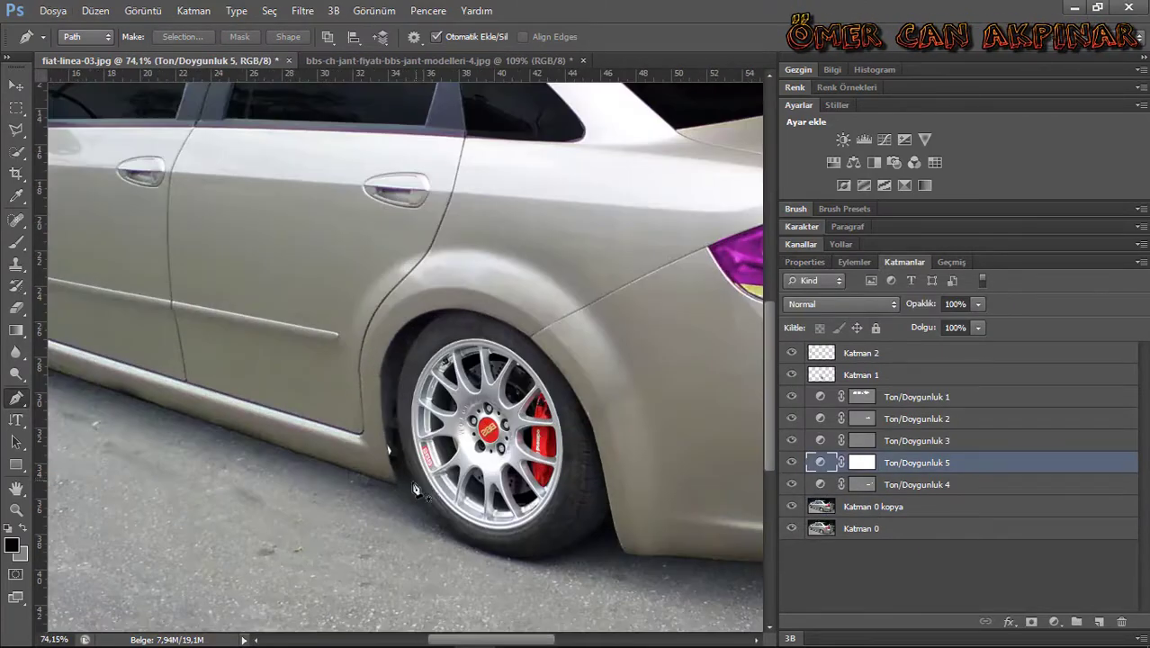
{"action": "scroll", "coordinate": [331, 484], "scroll_direction": "down", "scroll_amount": 3}
{"action": "key", "text": "y"}
{"action": "key", "text": "alt+shift+bracketleft"}
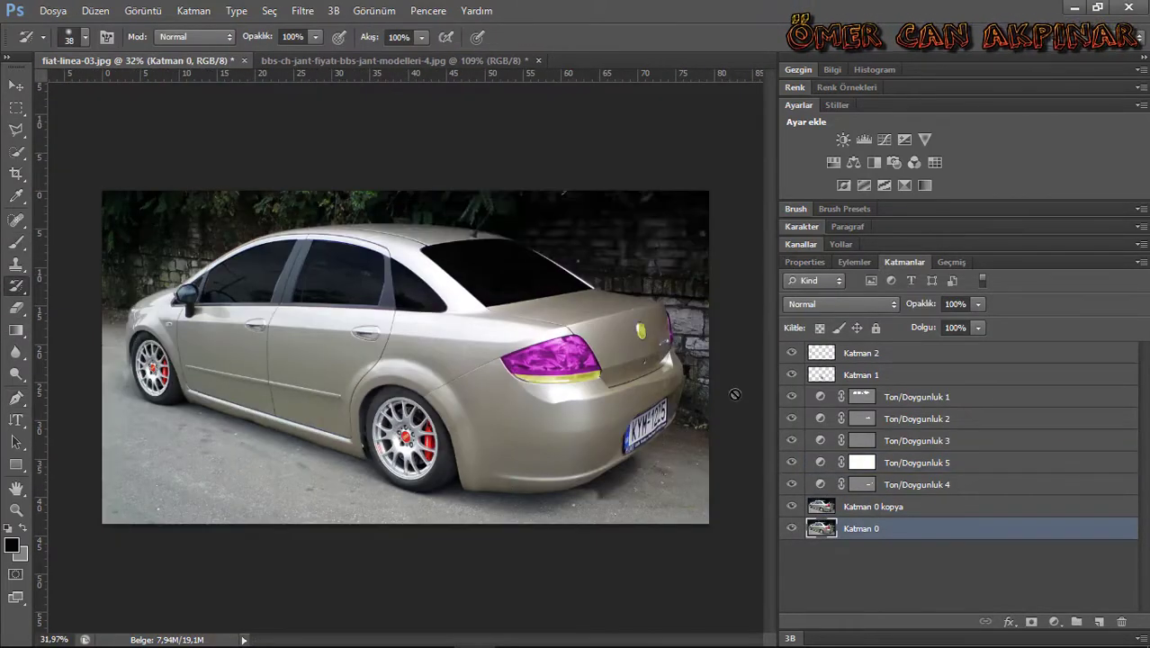